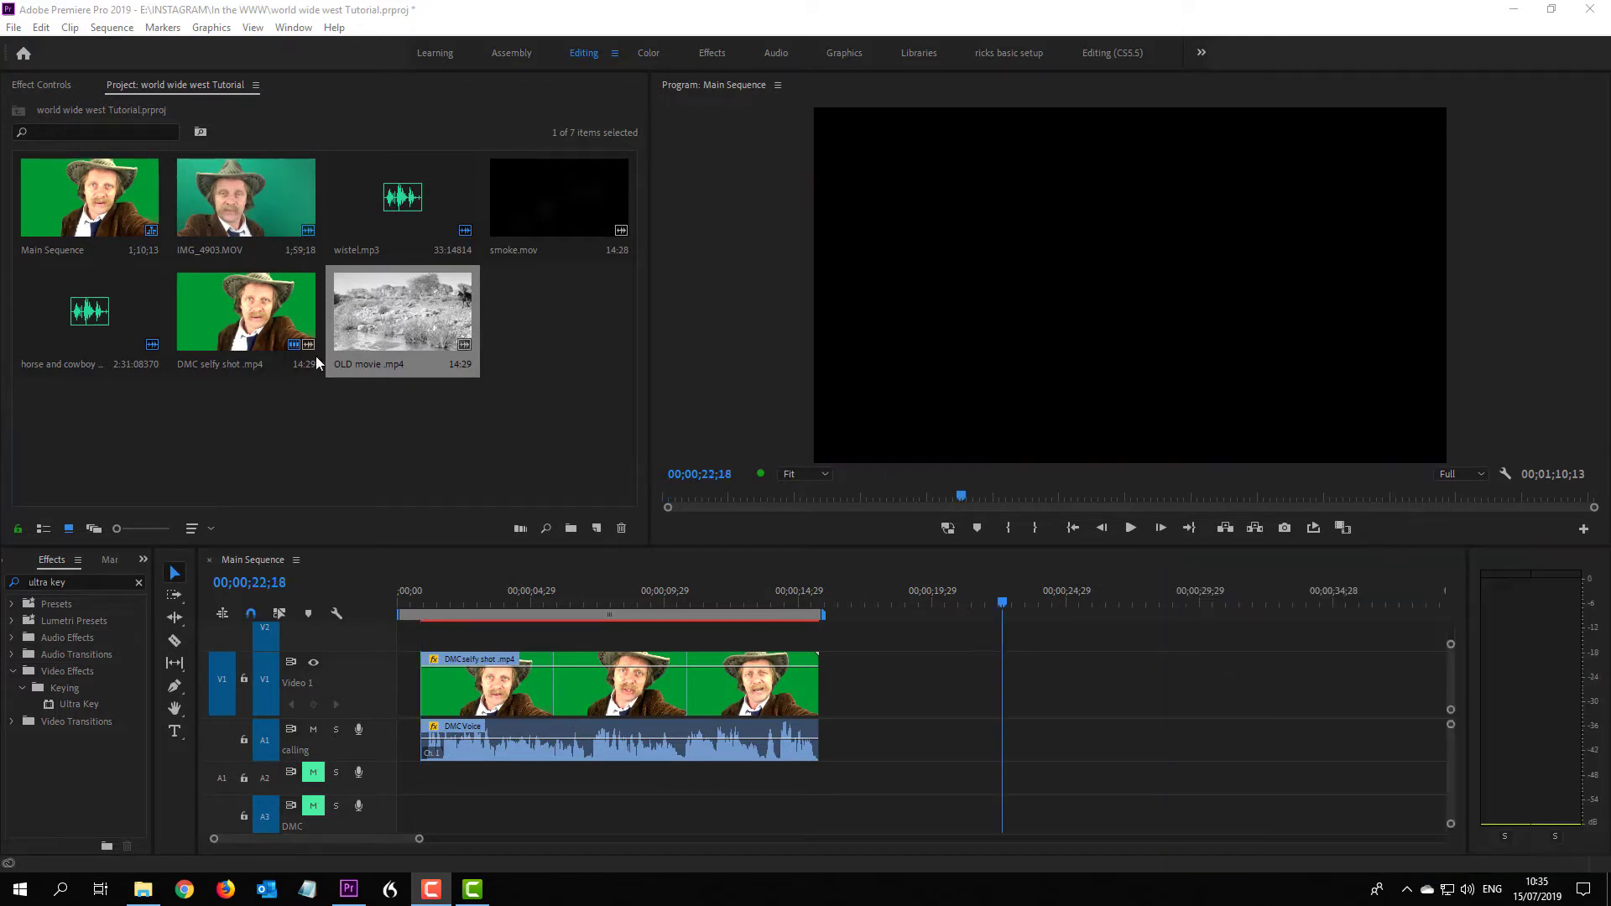
Place OLD movie .mp4 on the V1 video track in the gap after the DMC selfy shot clip.
click(422, 336)
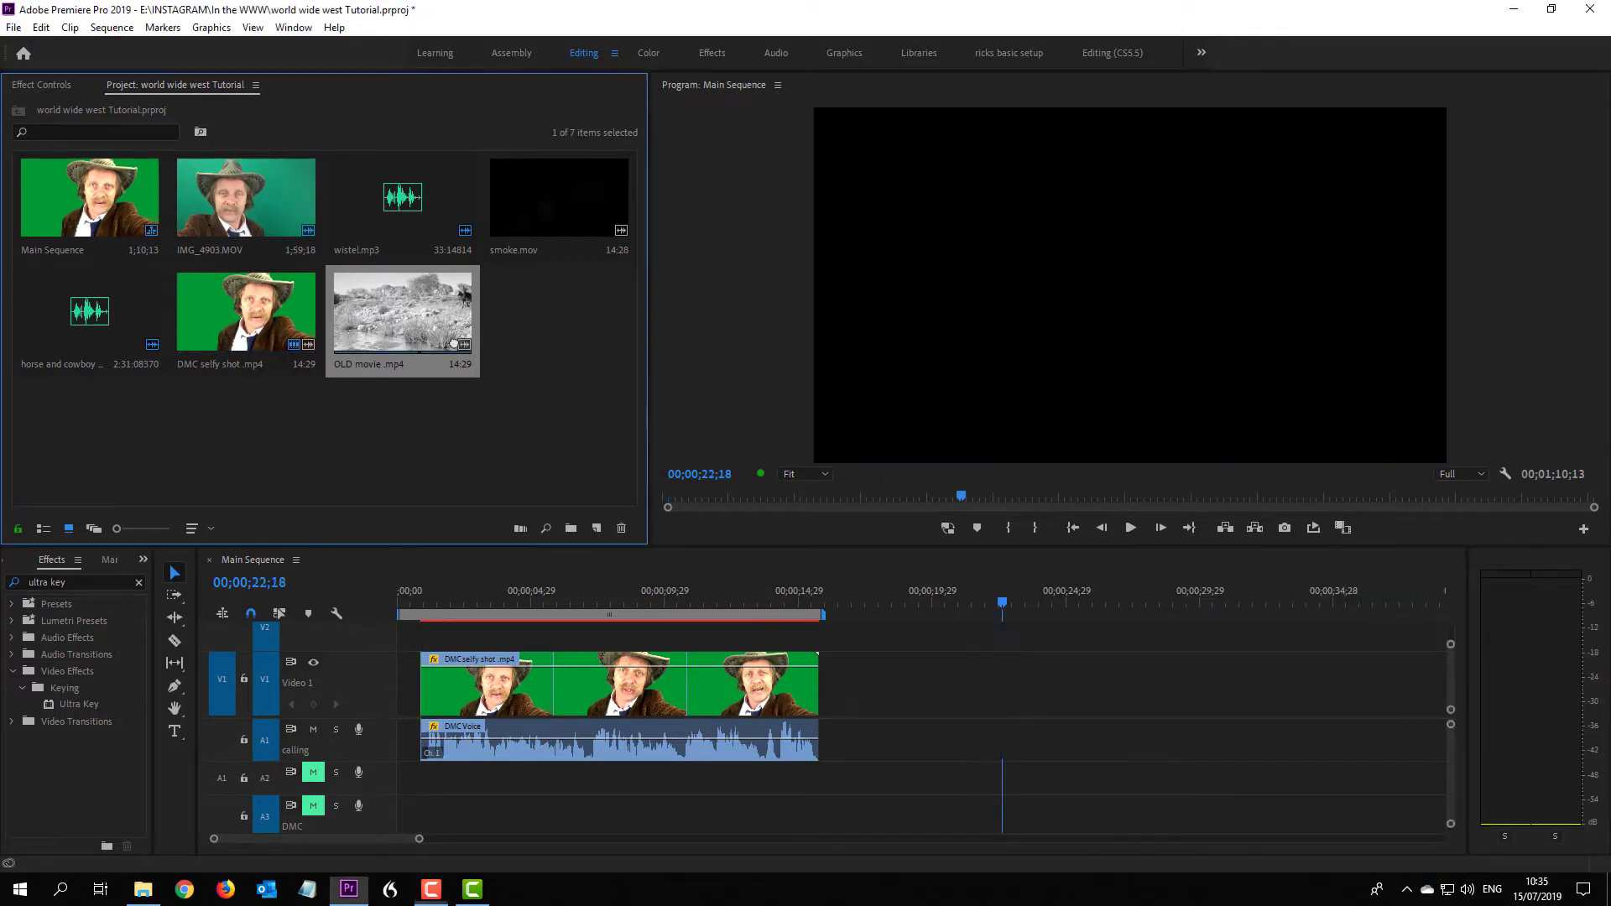
drag(852, 581, 888, 676)
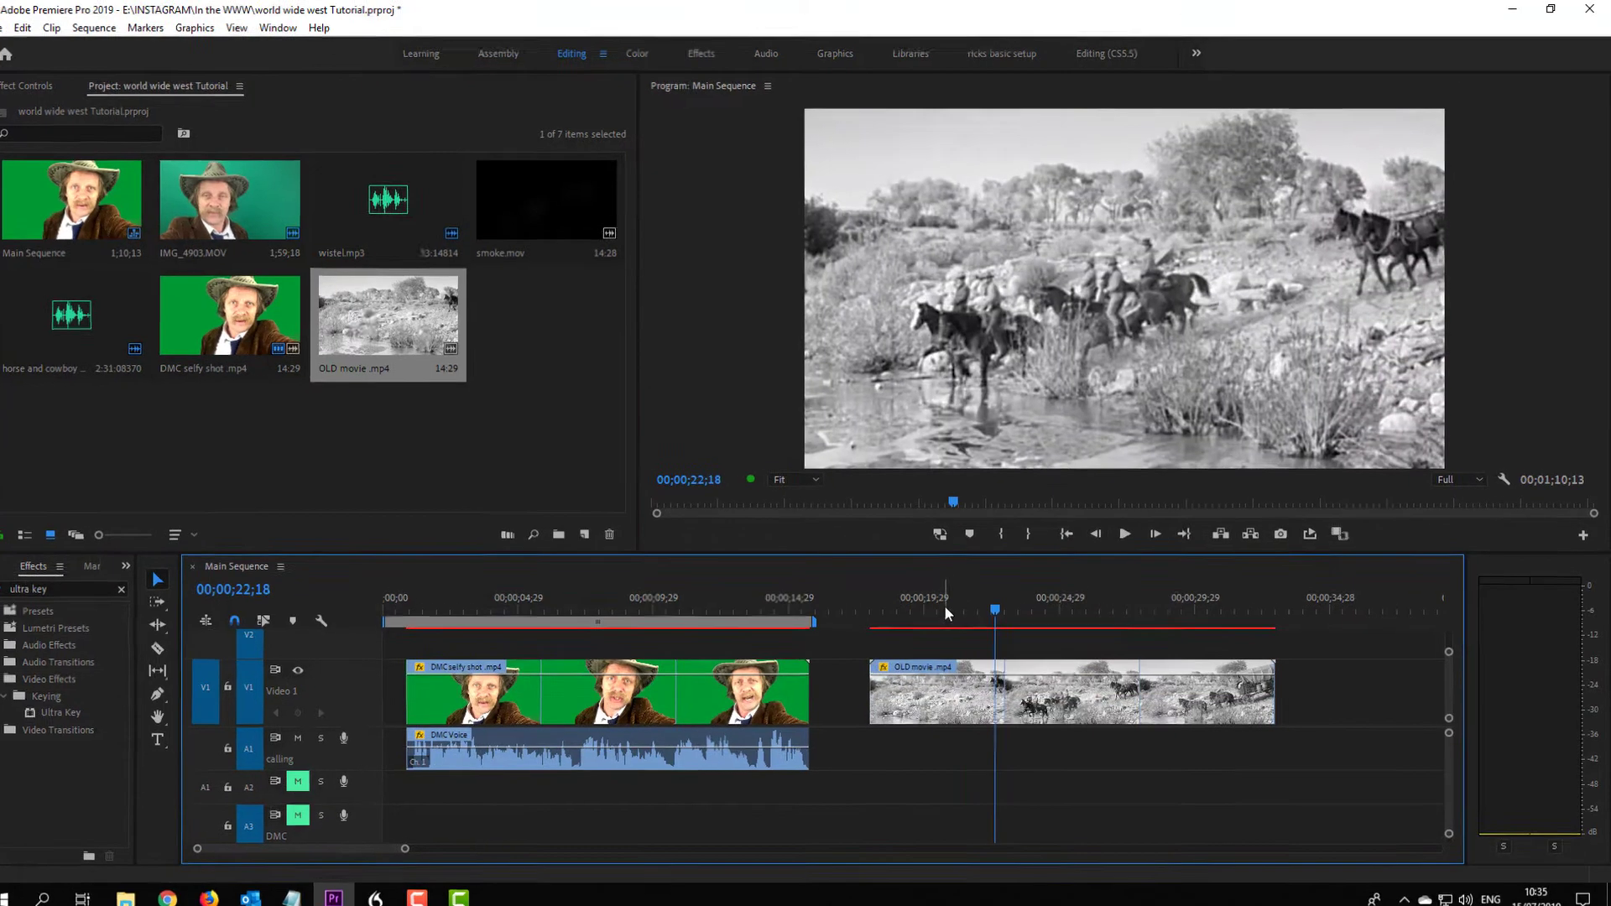
drag(951, 602, 924, 601)
click(668, 826)
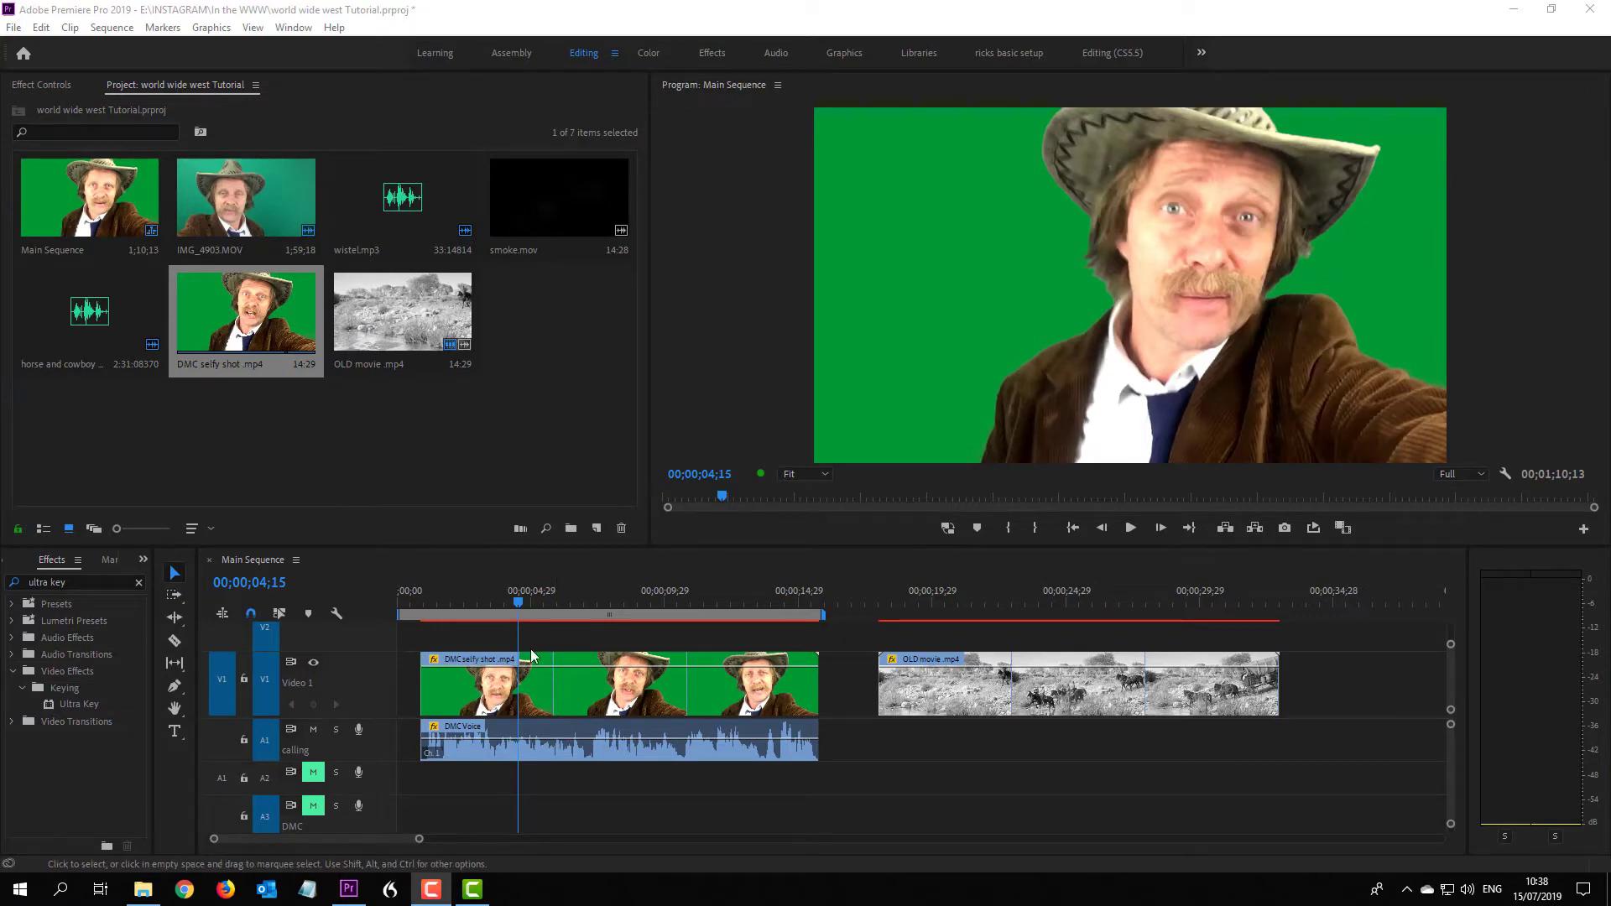
Play back the DMC selfy shot clip to review the green-screen footage.
click(487, 604)
key(space)
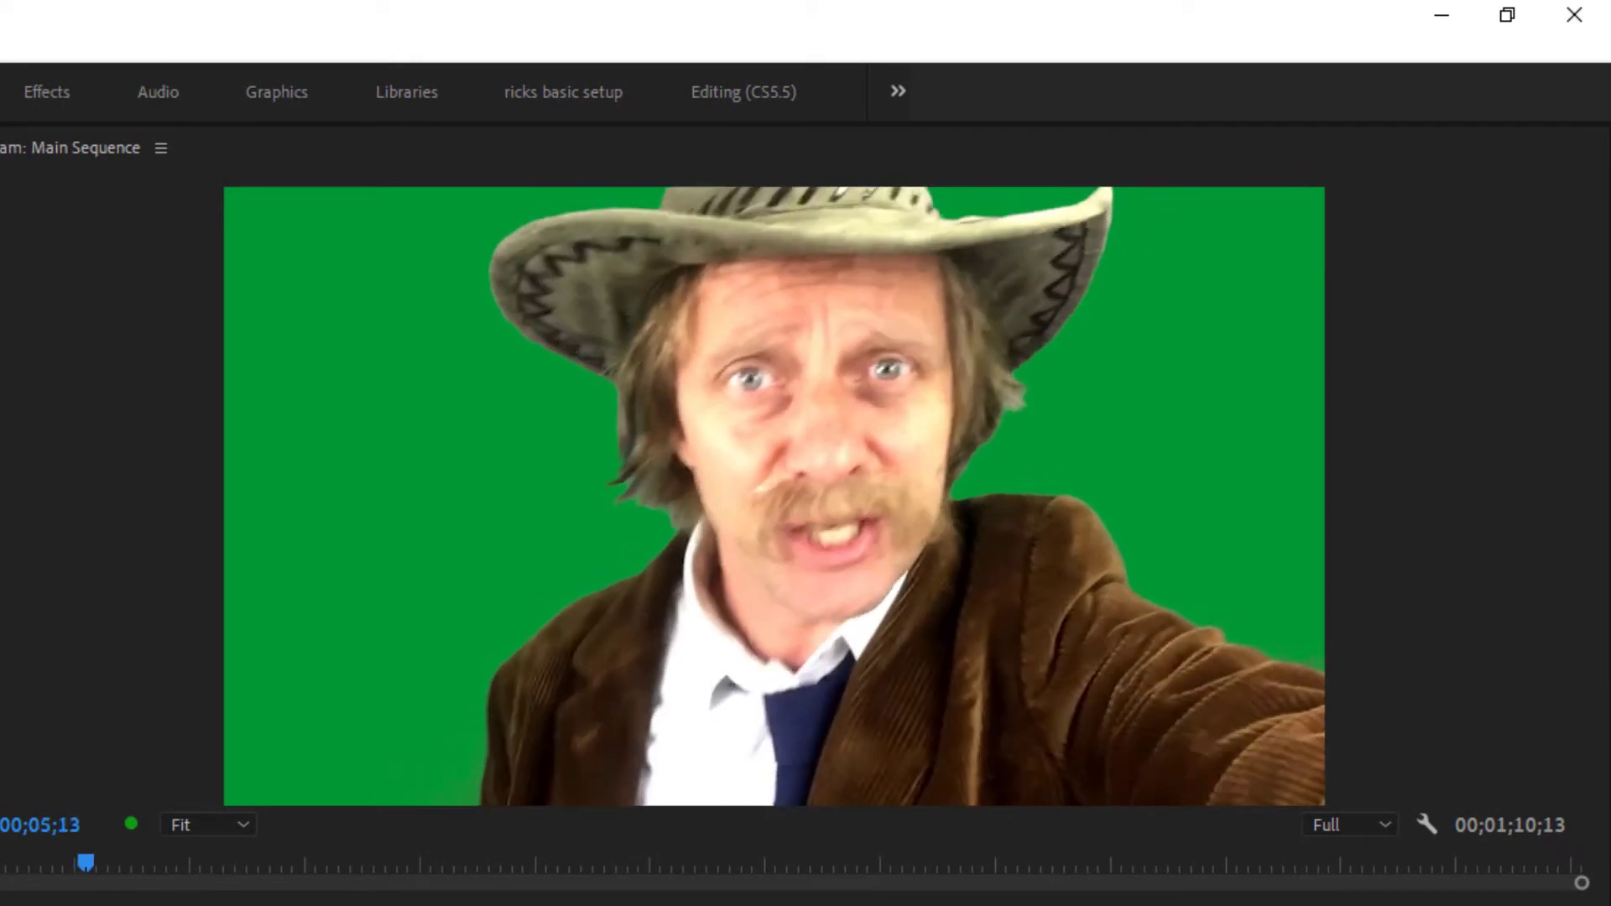
key(space)
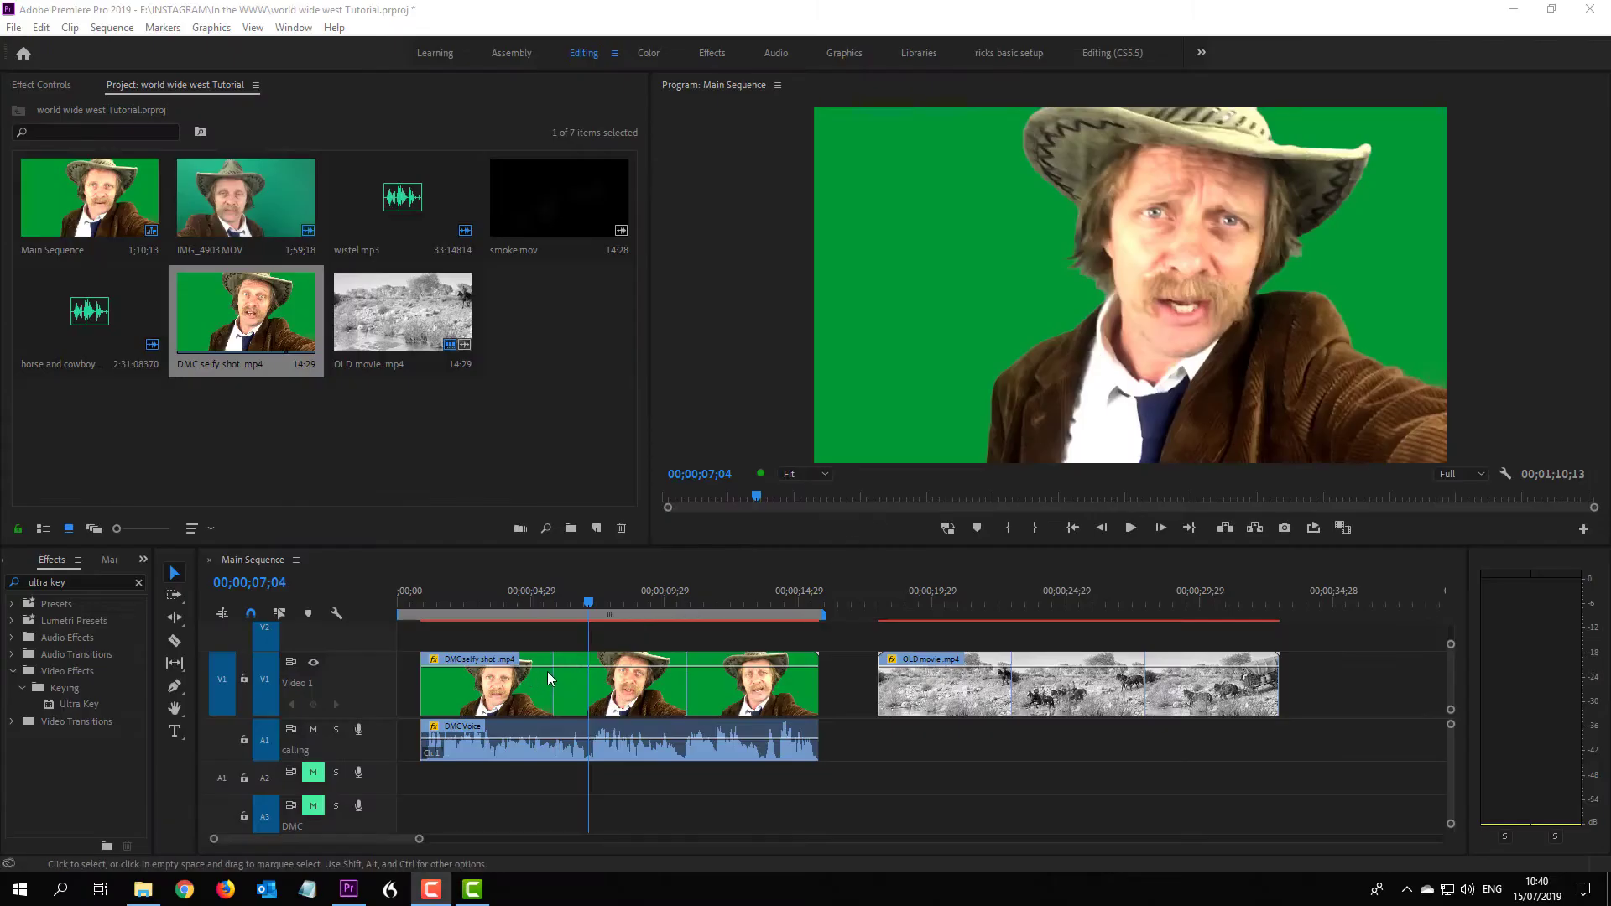
Raise the DMC selfy shot clip to V2 and place the OLD movie clip beneath it on V1, aligned at the start.
drag(549, 678, 561, 639)
drag(962, 690, 512, 672)
click(566, 603)
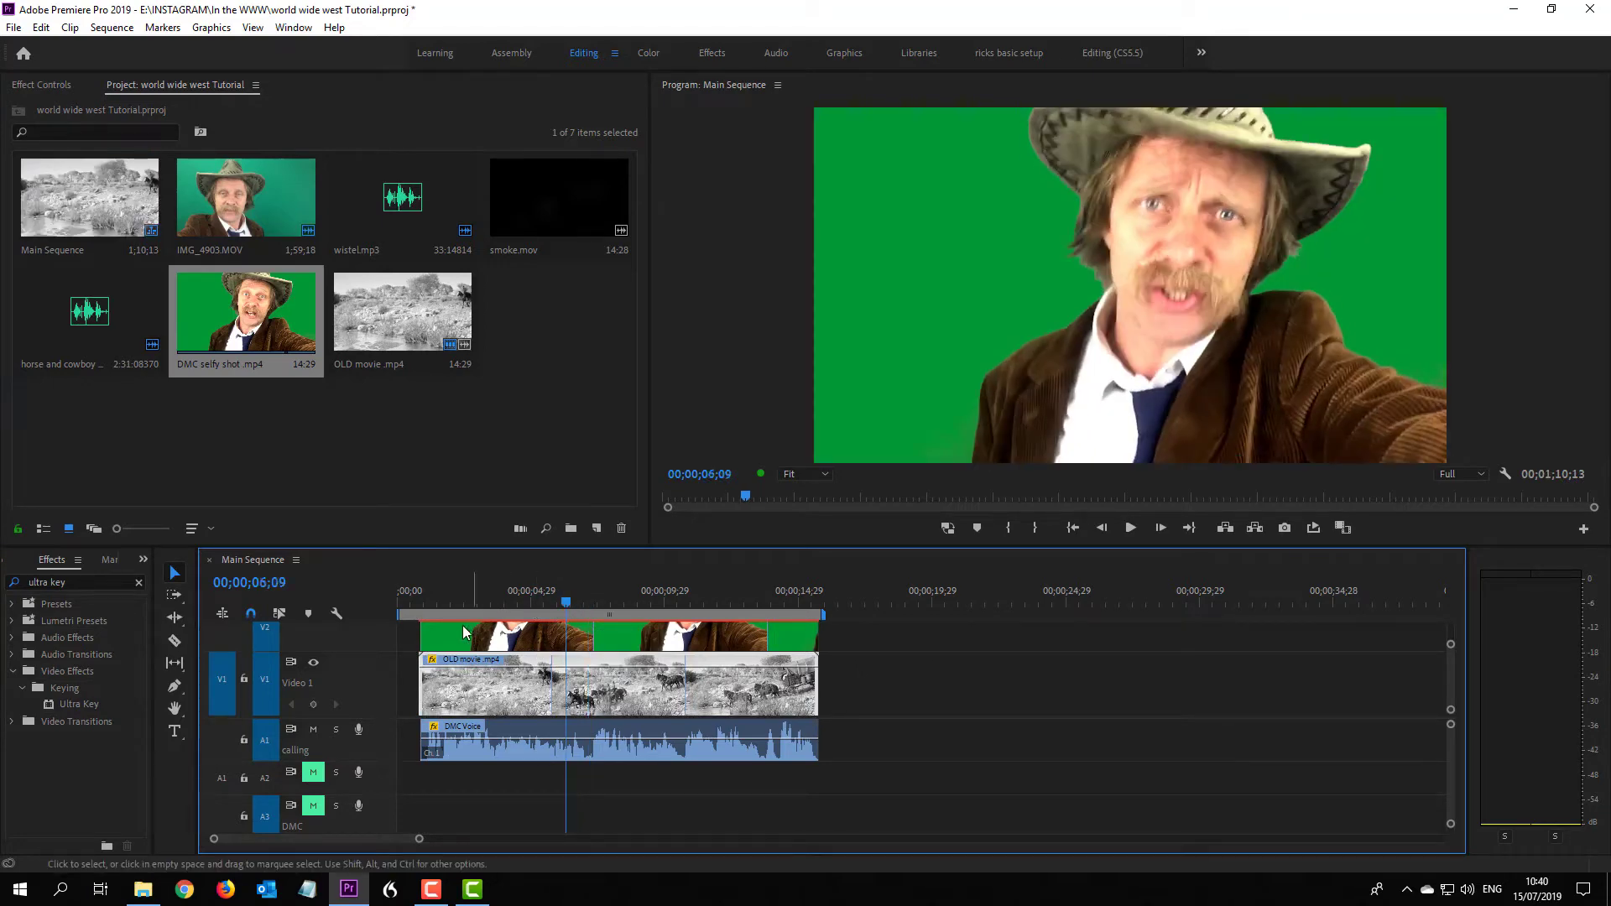
Apply the Ultra Key effect to the DMC selfy shot clip on V2, with the playhead at 00;00;00;26.
click(431, 602)
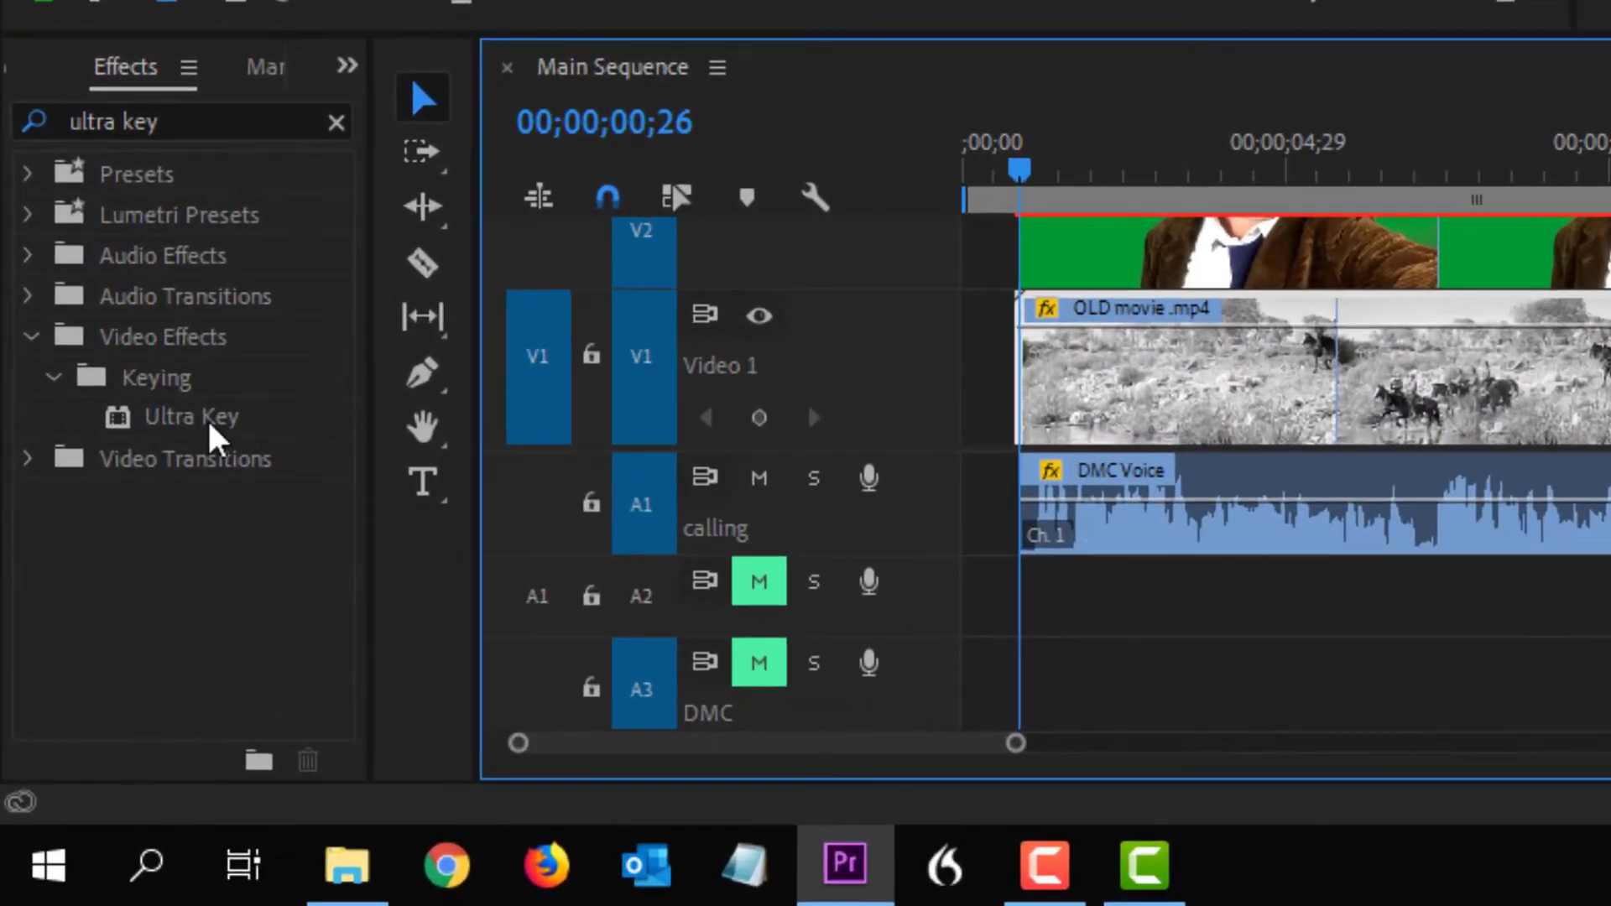
click(220, 424)
drag(210, 436, 1150, 248)
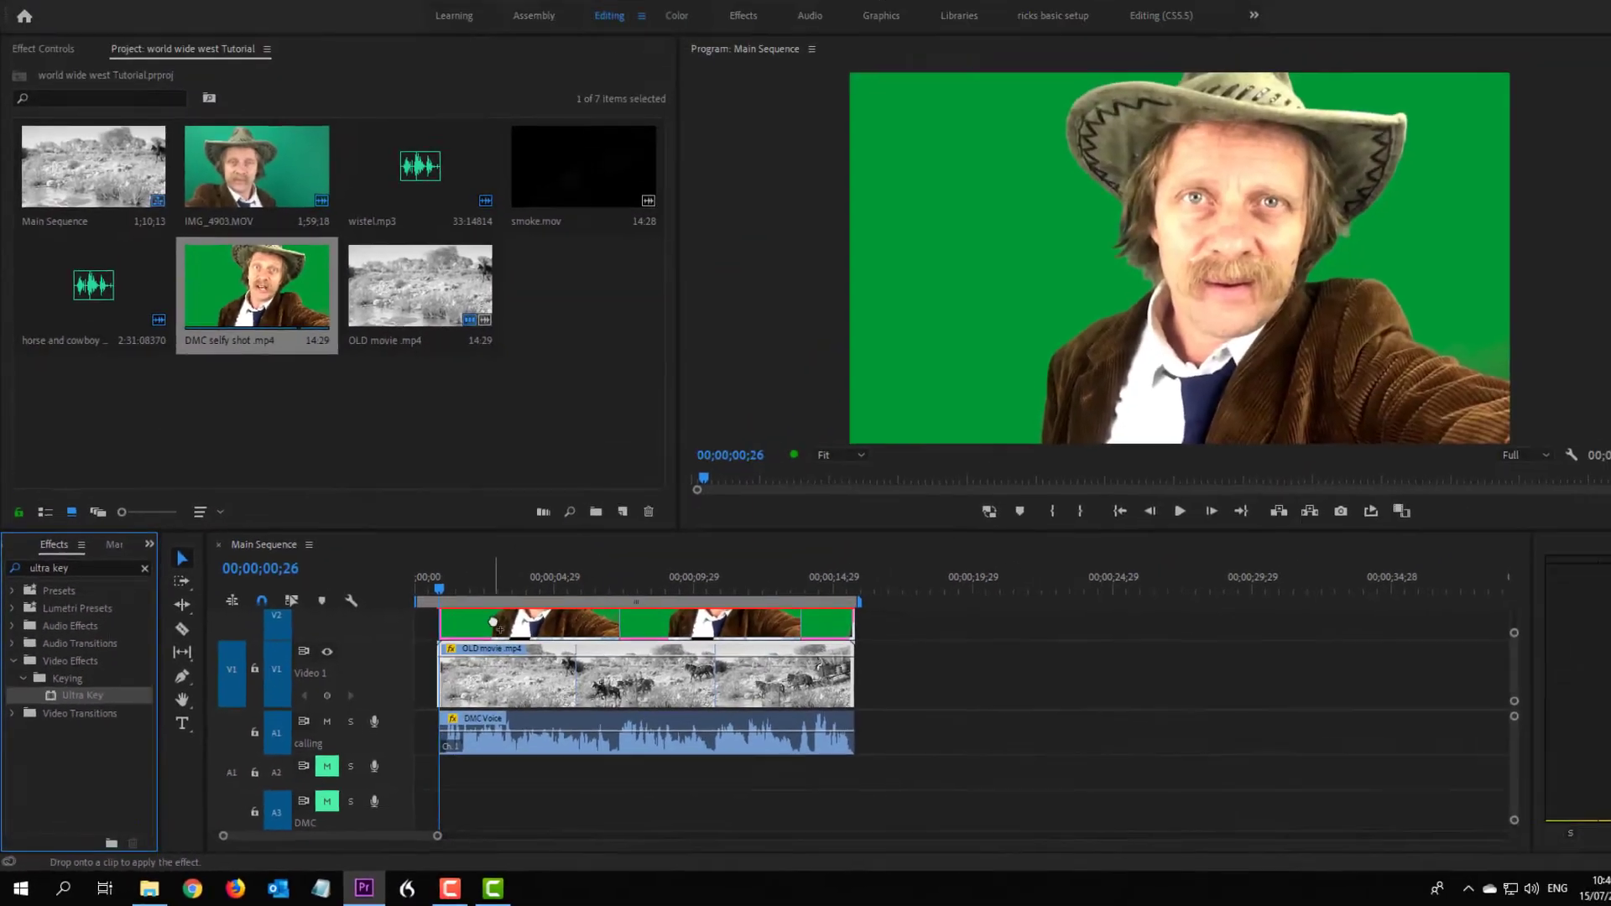
drag(493, 623, 496, 624)
Sample the green background as the Ultra Key key color for the DMC selfy shot clip.
click(51, 51)
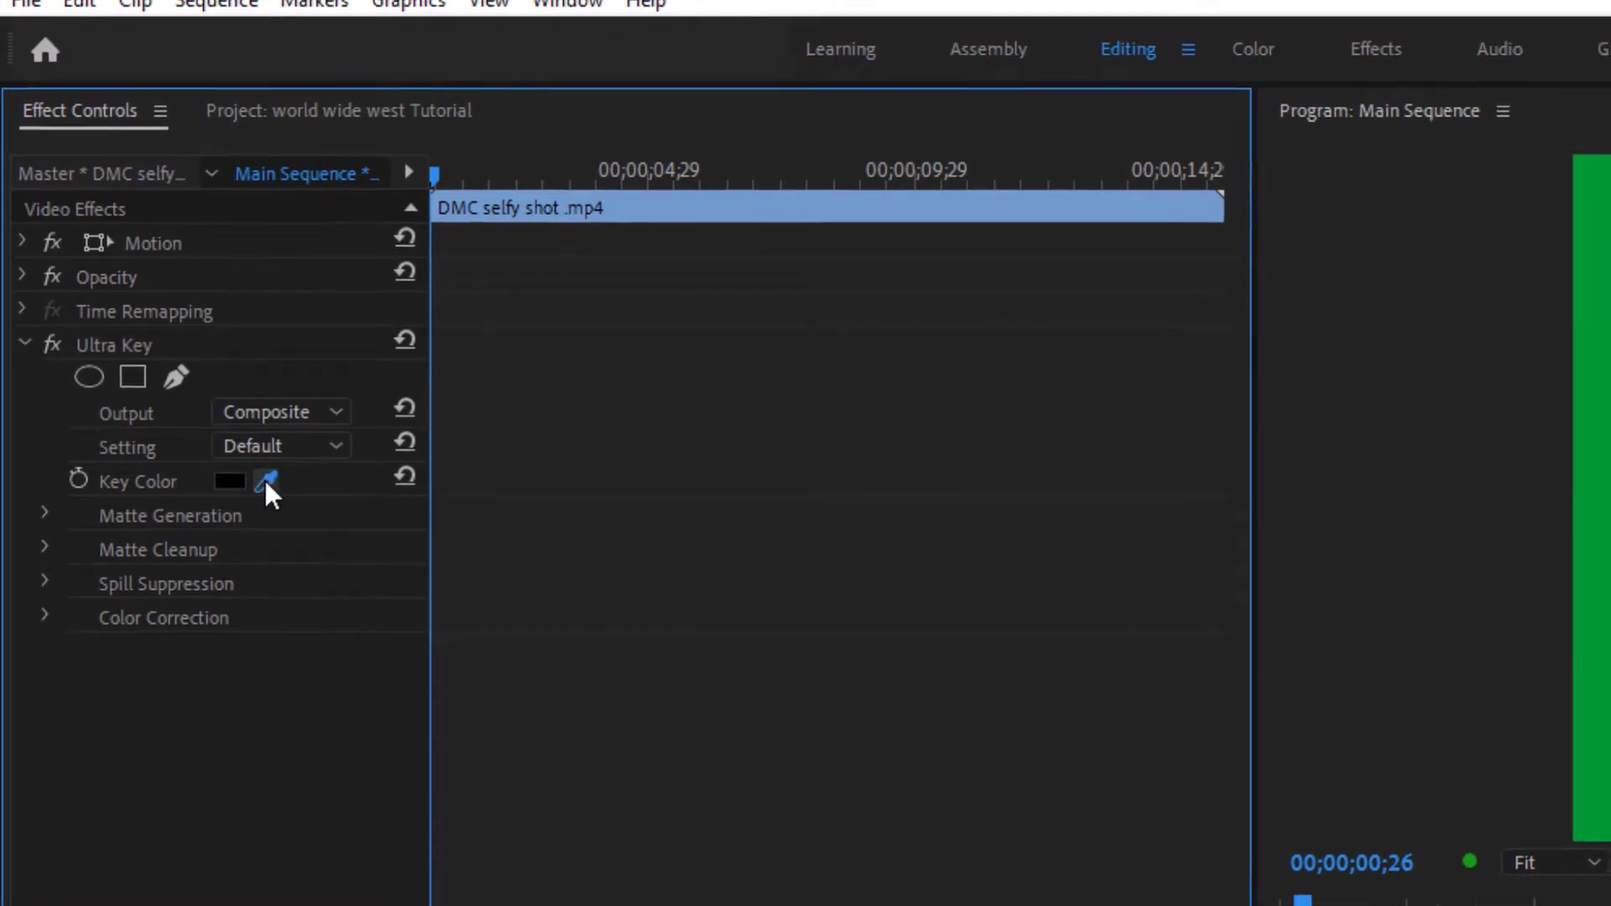
click(267, 485)
click(1421, 361)
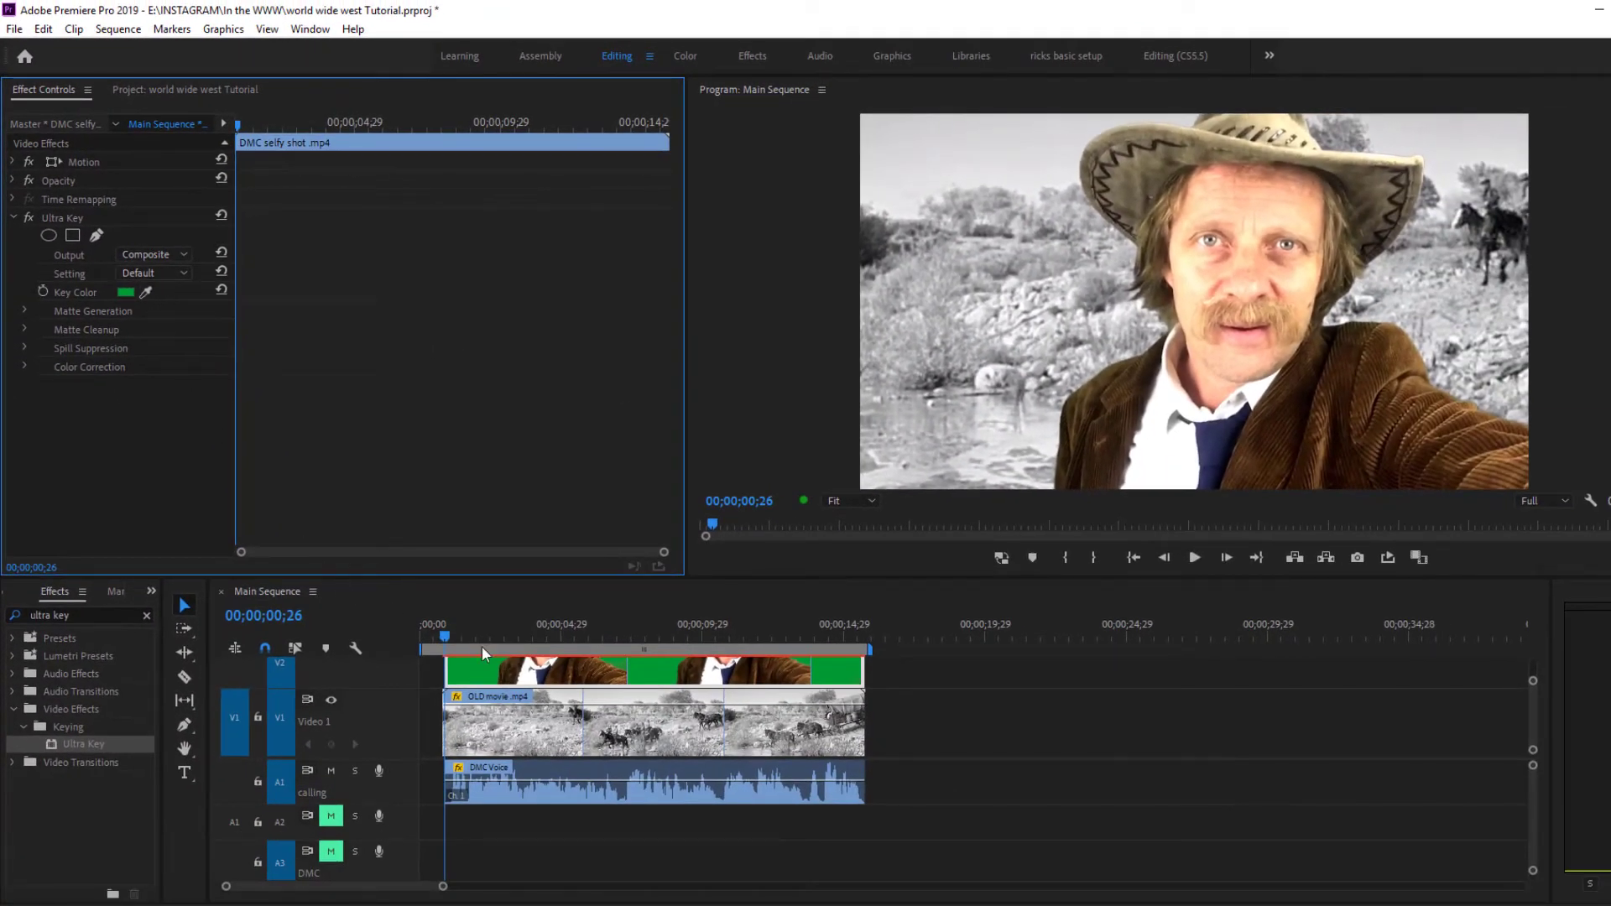
Play back the keyed selfie shot over the old movie background from near the start.
drag(529, 635, 512, 637)
key(space)
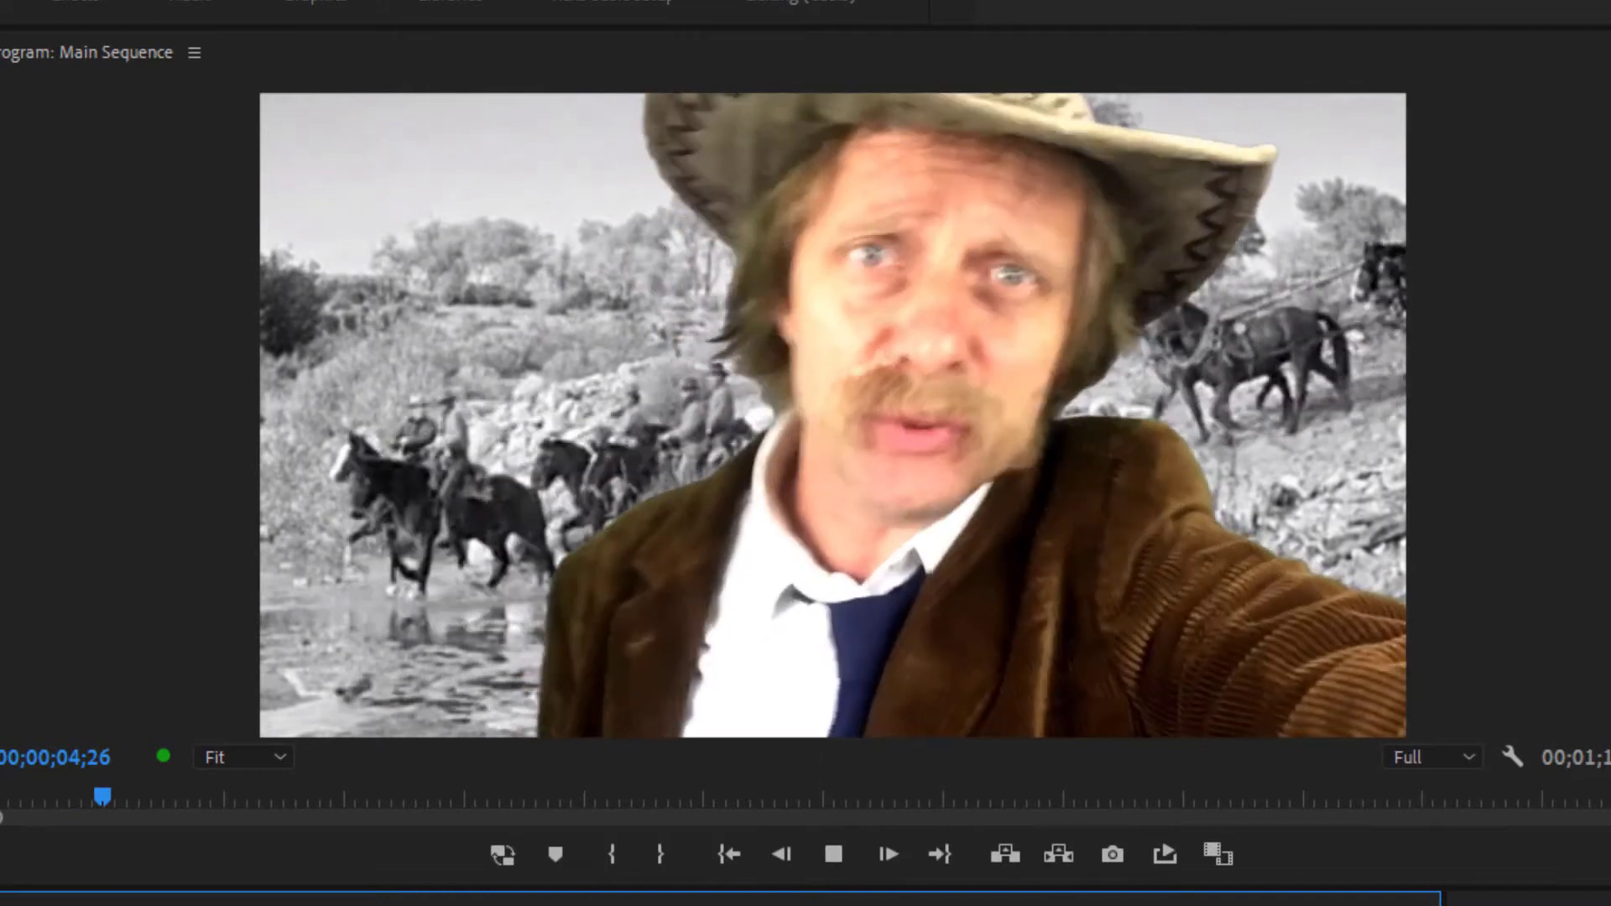
key(space)
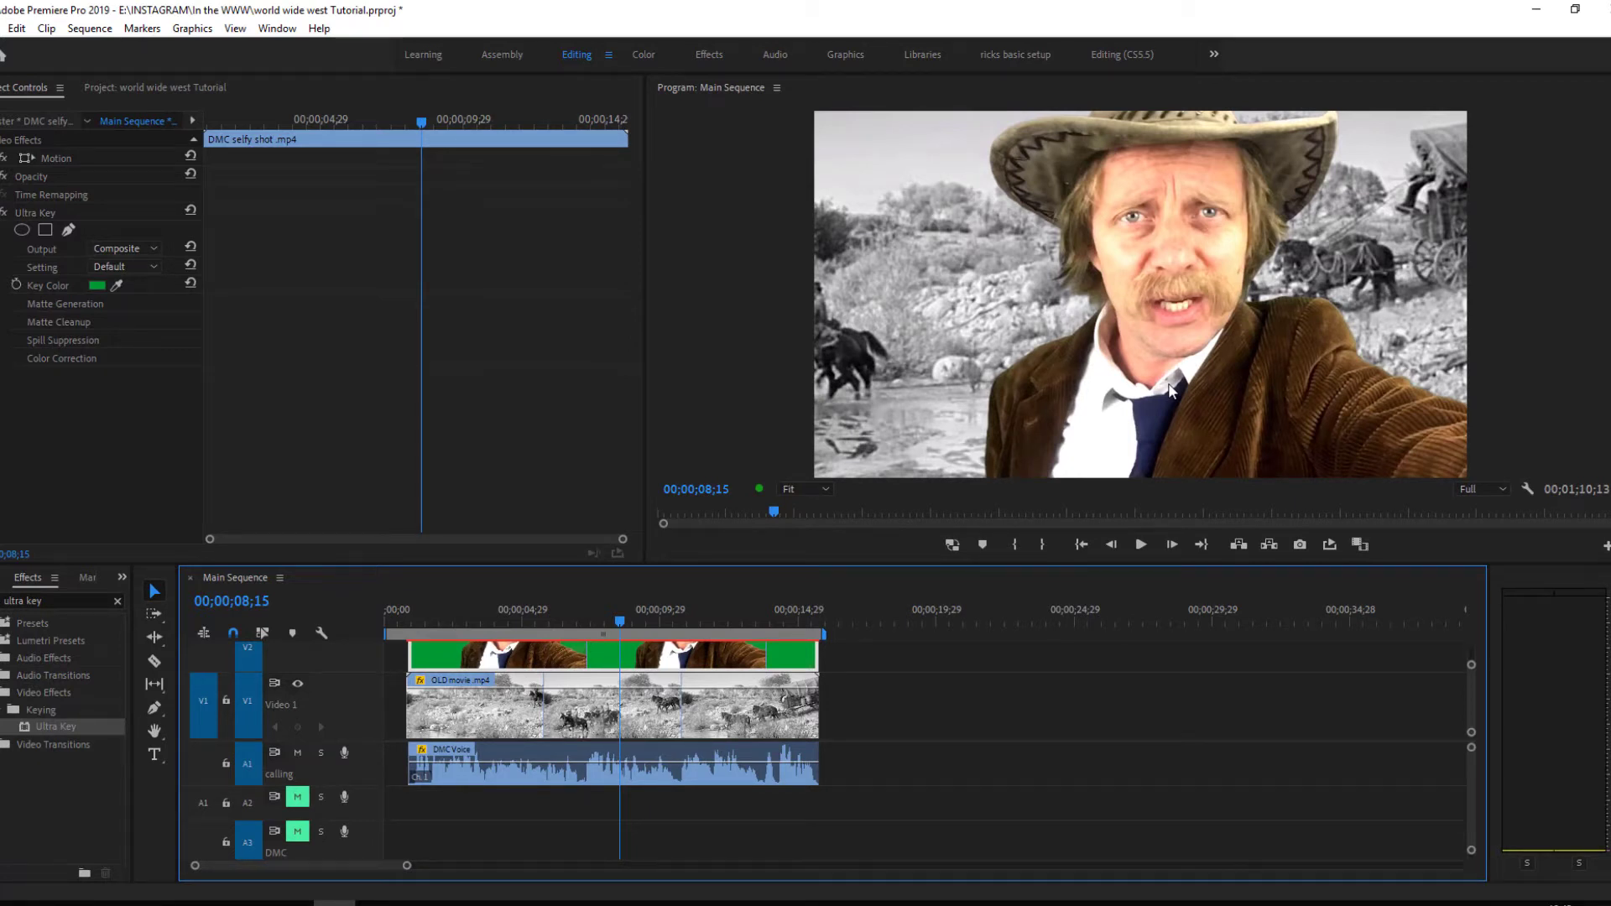
Replace the selfie clip on V2 with an After Effects composition, saving the new project as DMC in the In the WWW folder.
click(901, 697)
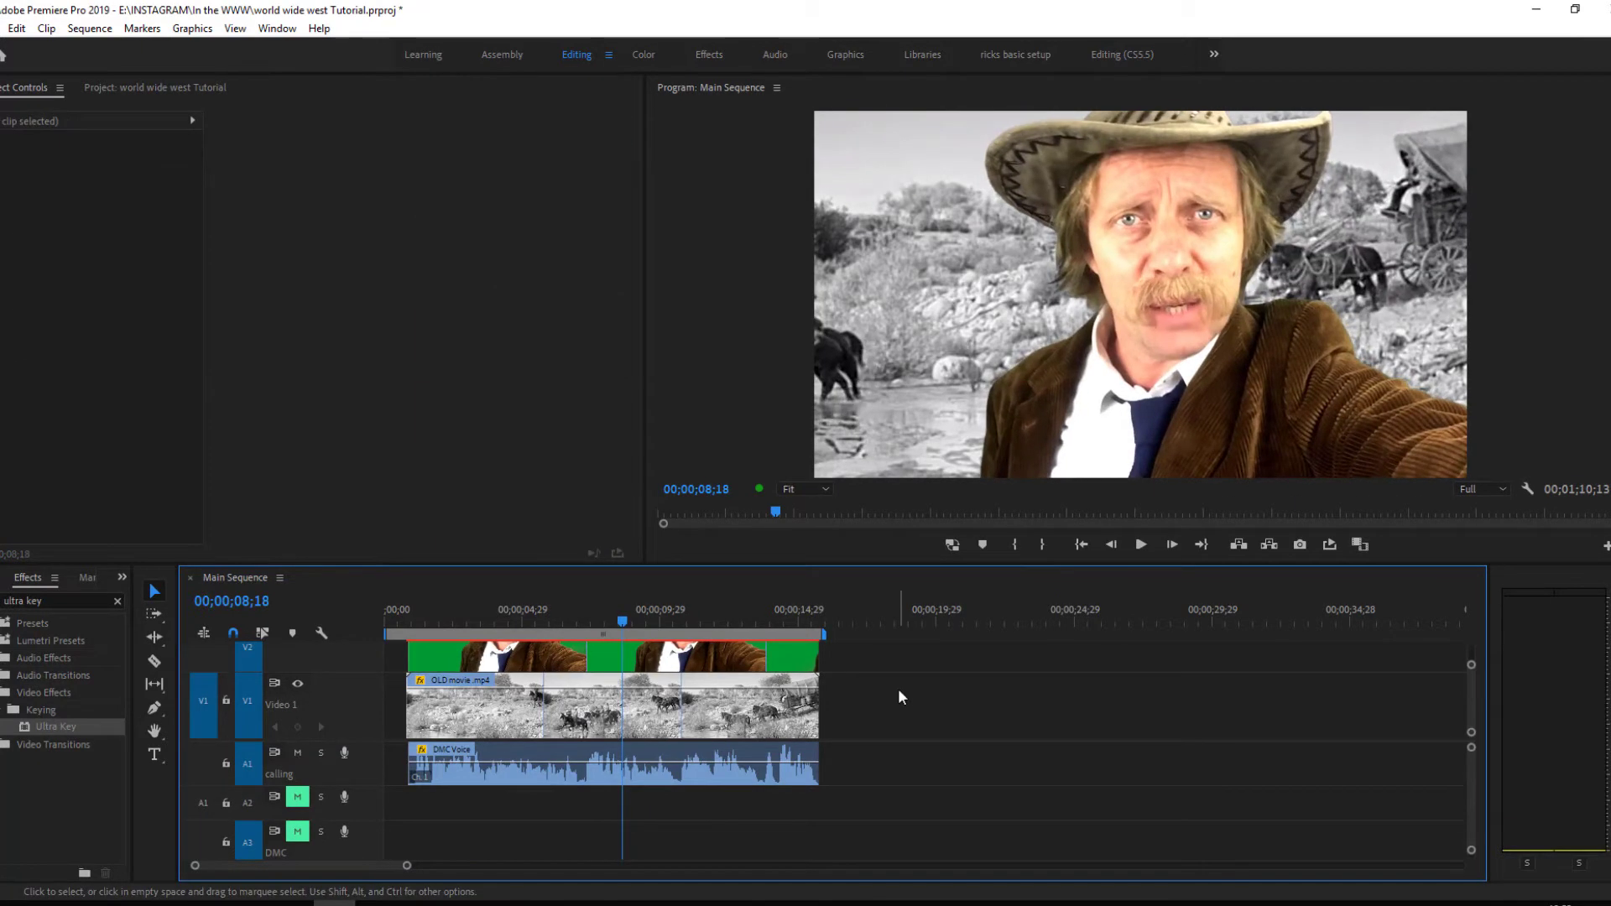
click(610, 665)
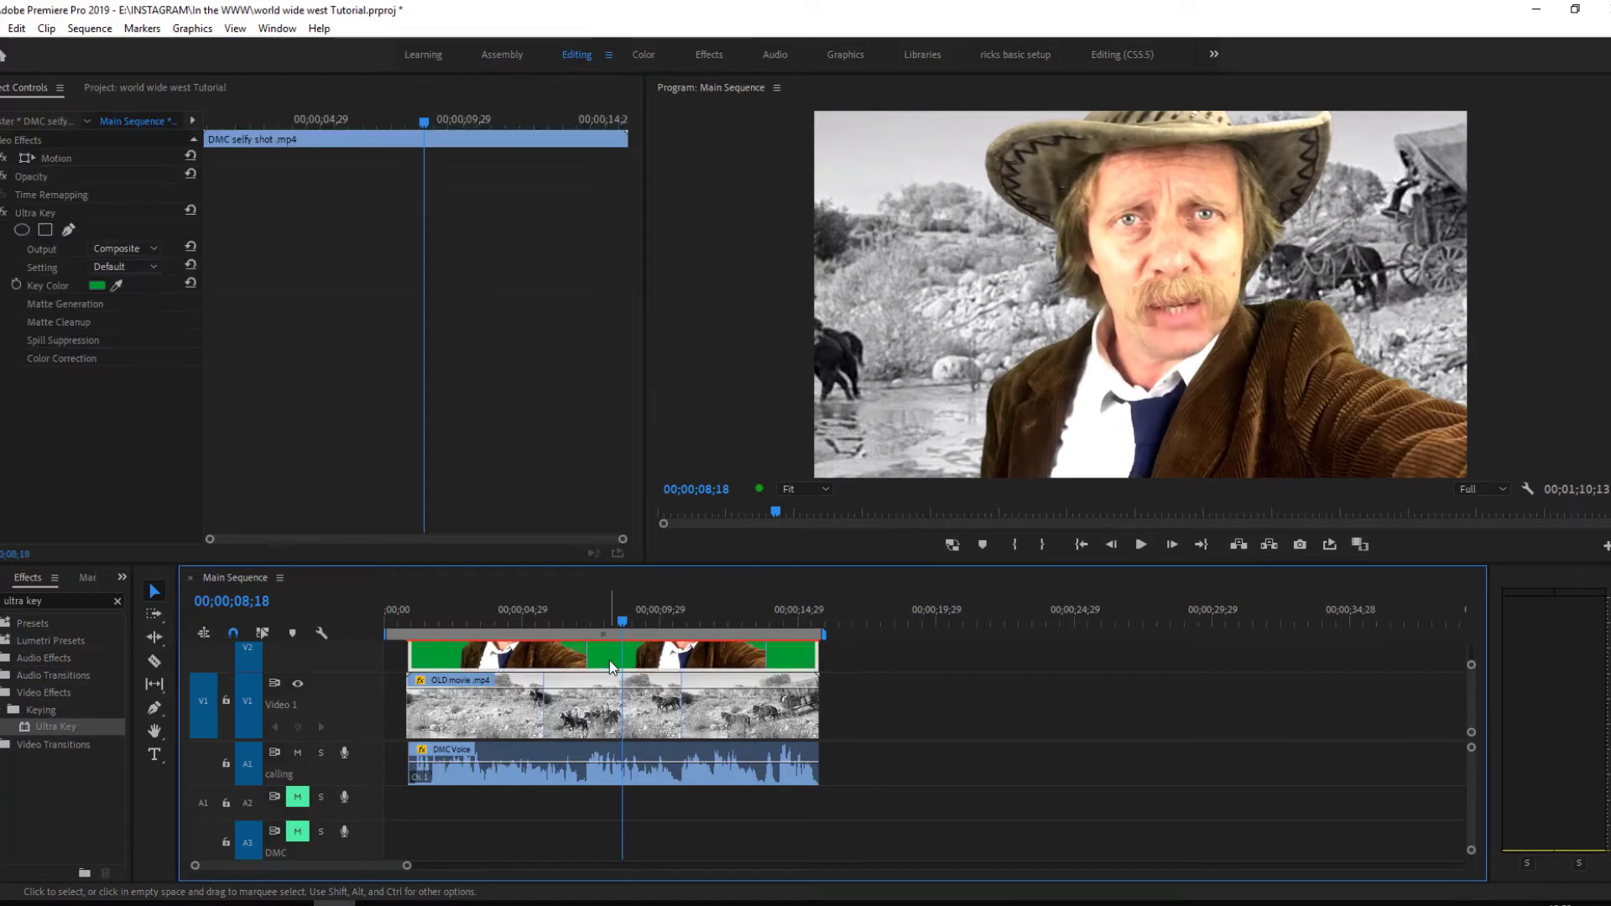
right_click(615, 659)
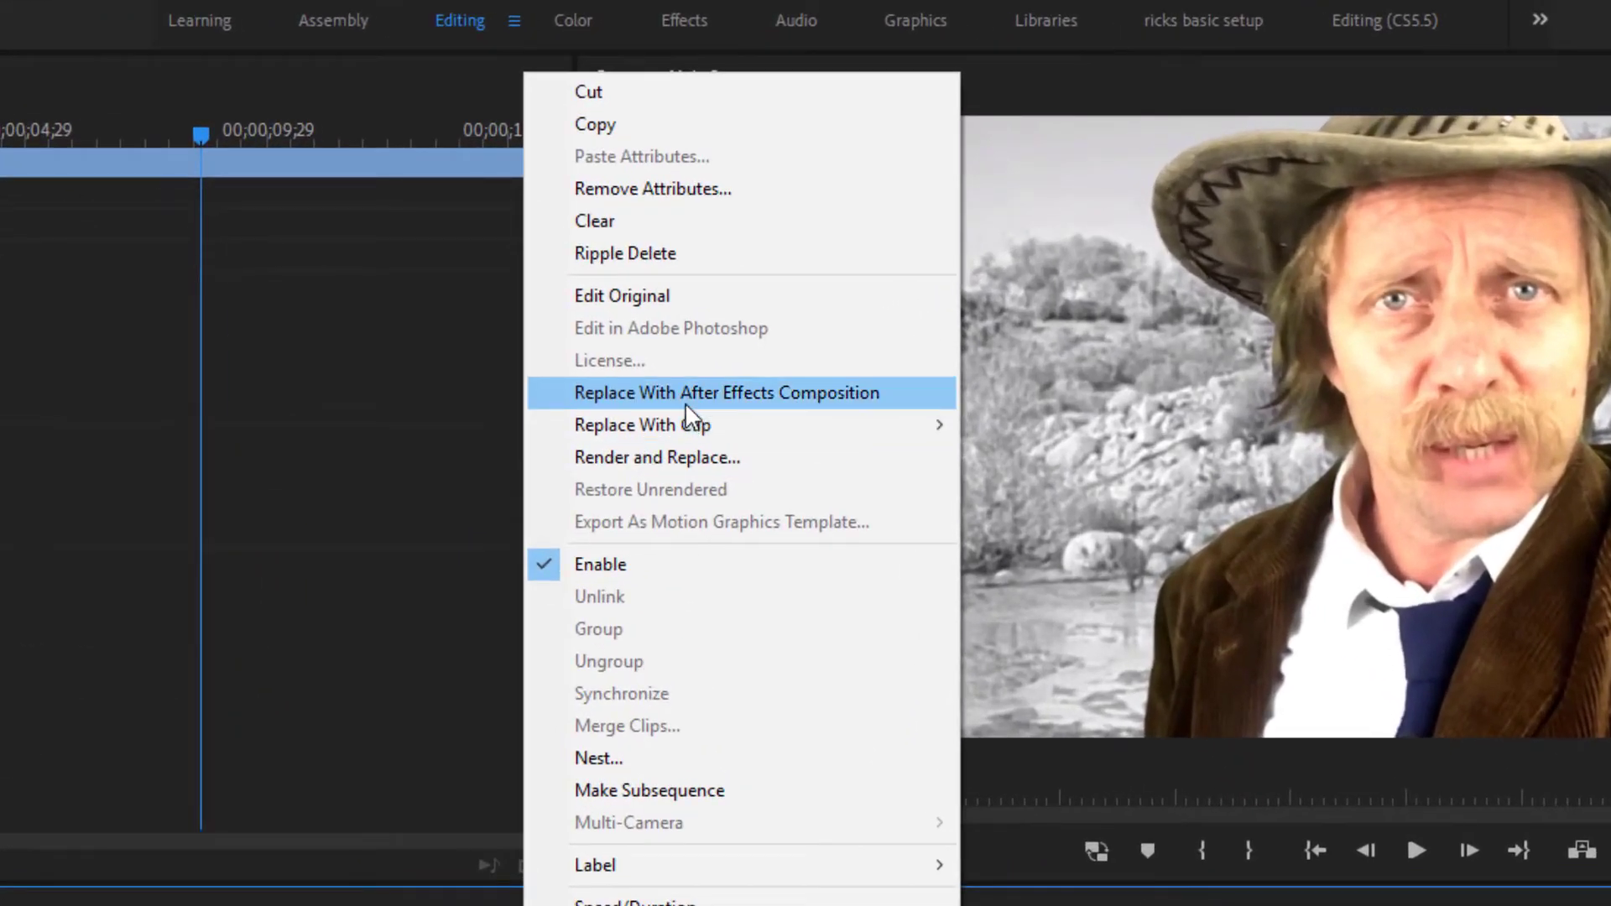
click(738, 401)
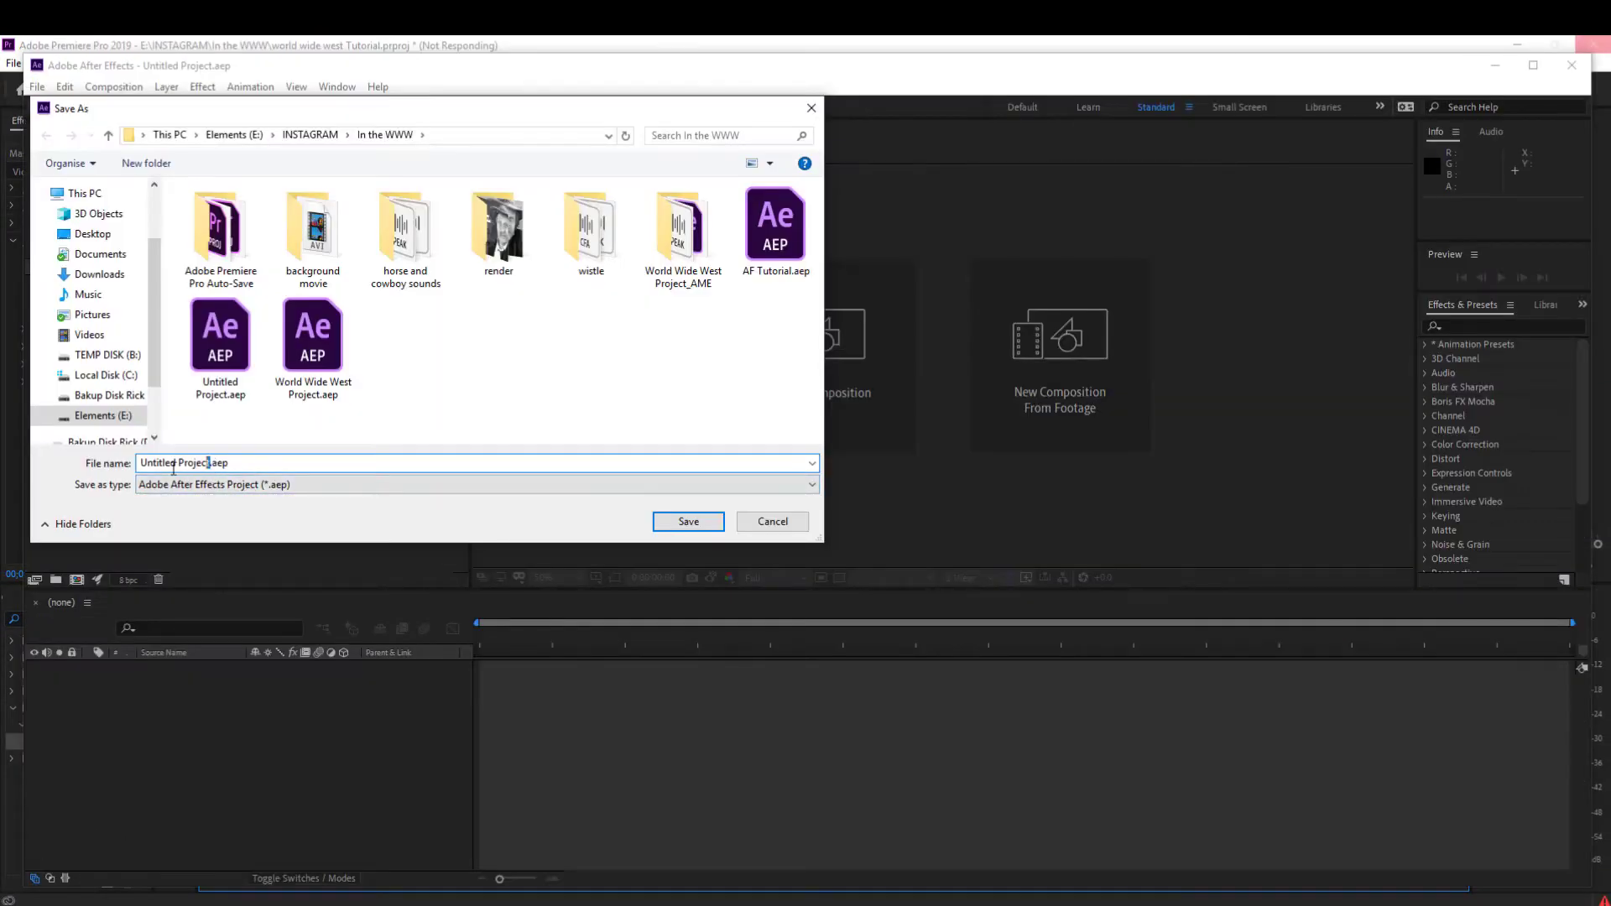
drag(173, 469, 91, 472)
text(DMC)
key(Return)
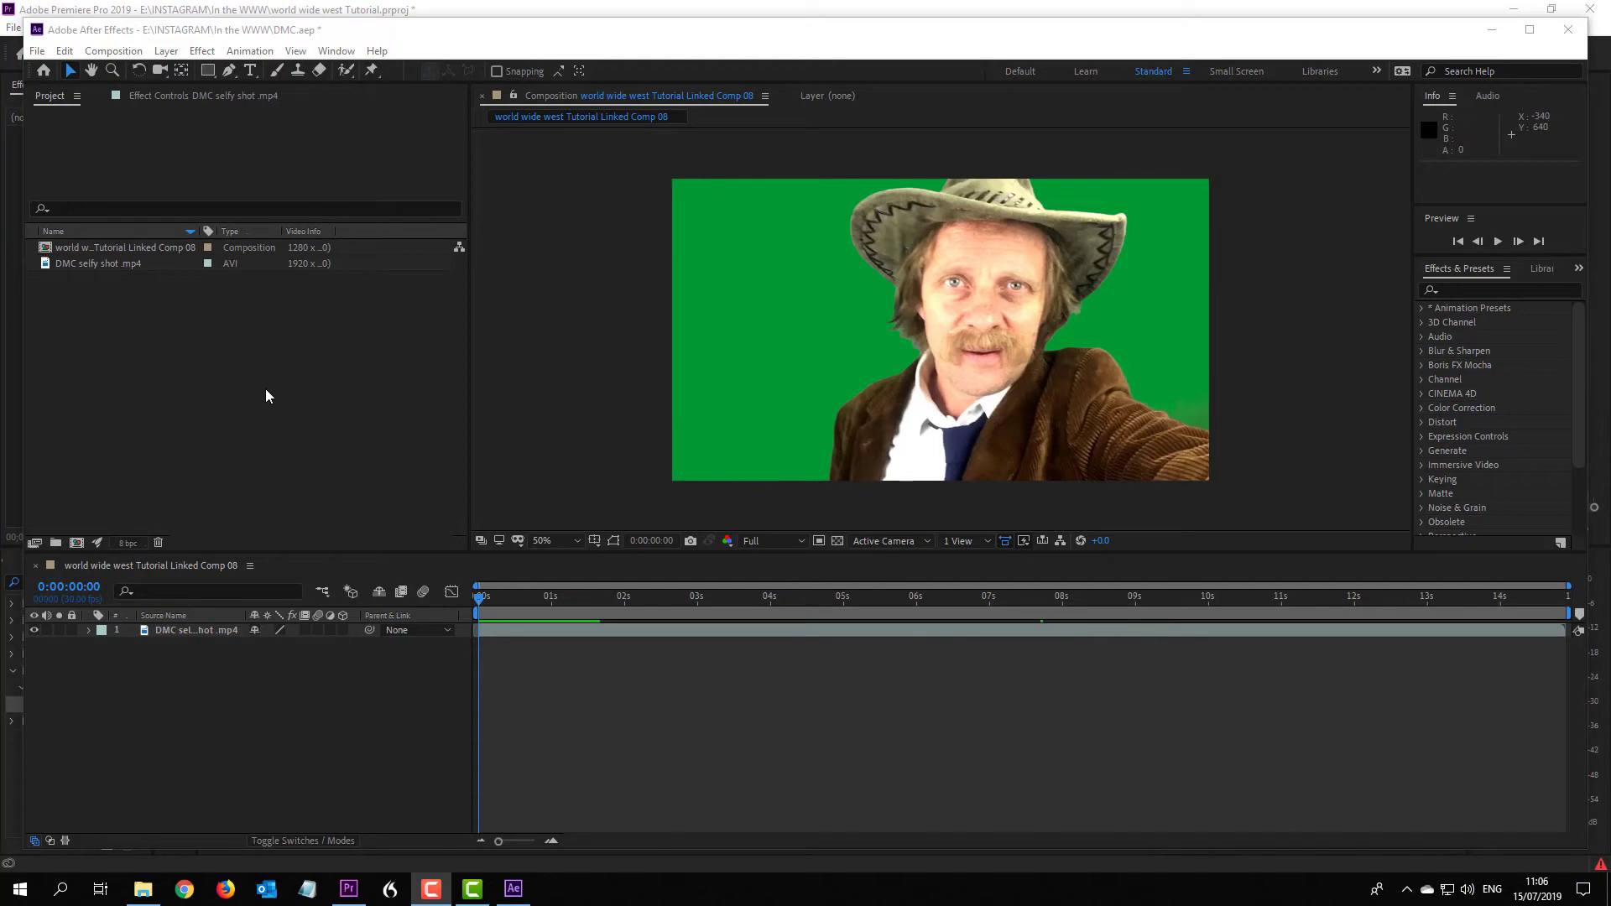
Import OLD movie .mp4 into the After Effects project and add it below the selfie layer, starting at about 1 second.
right_click(265, 387)
double_click(232, 378)
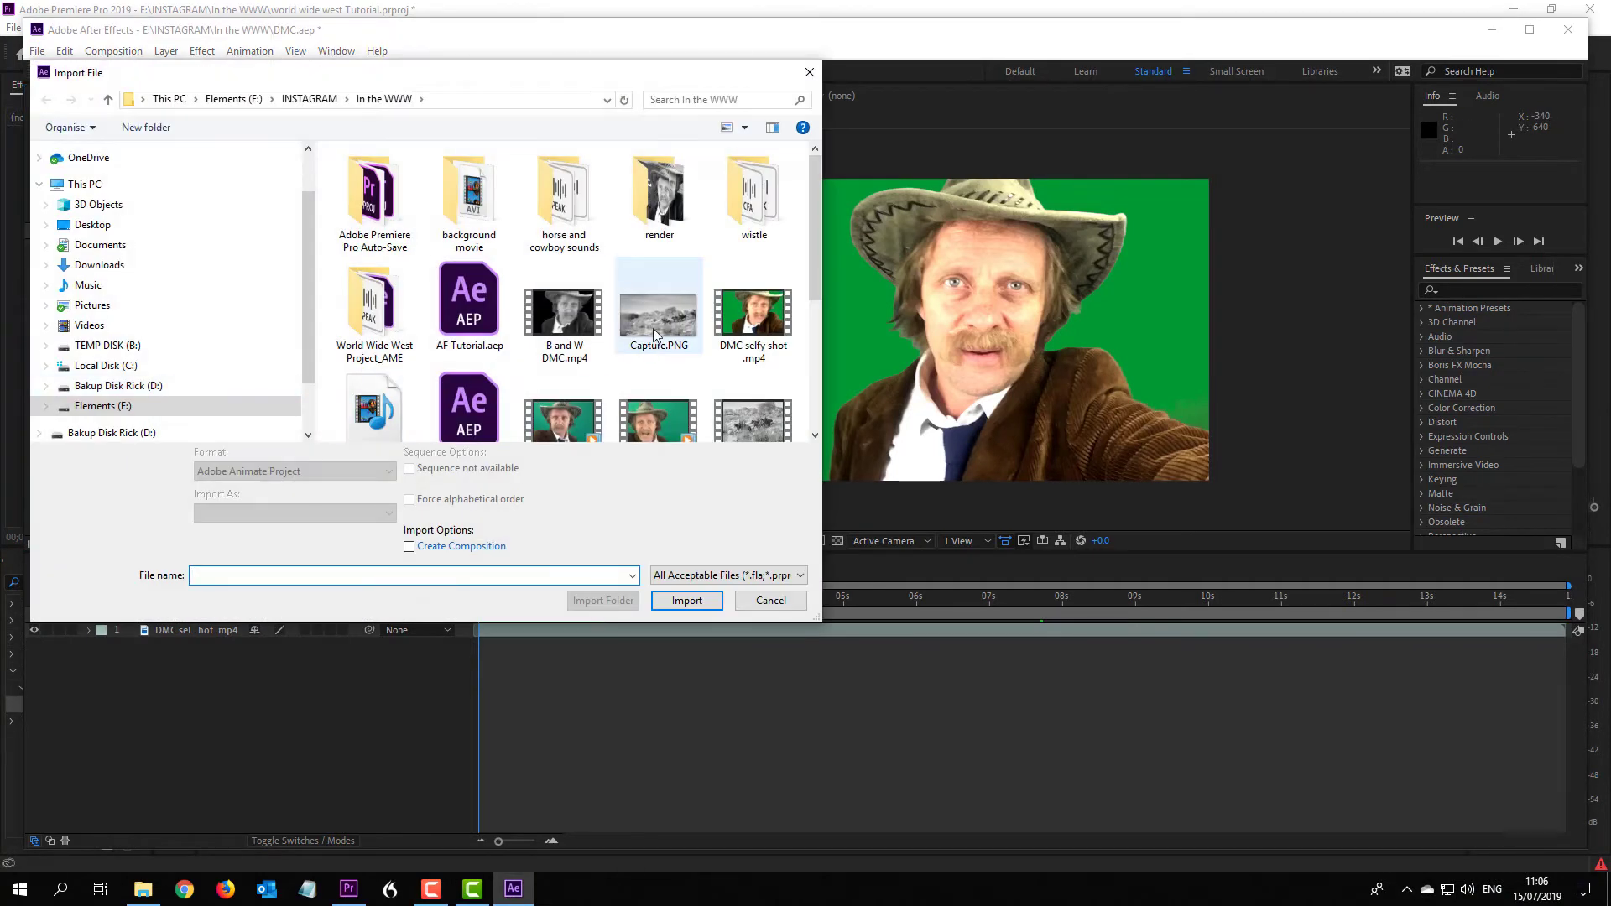
click(754, 420)
click(687, 600)
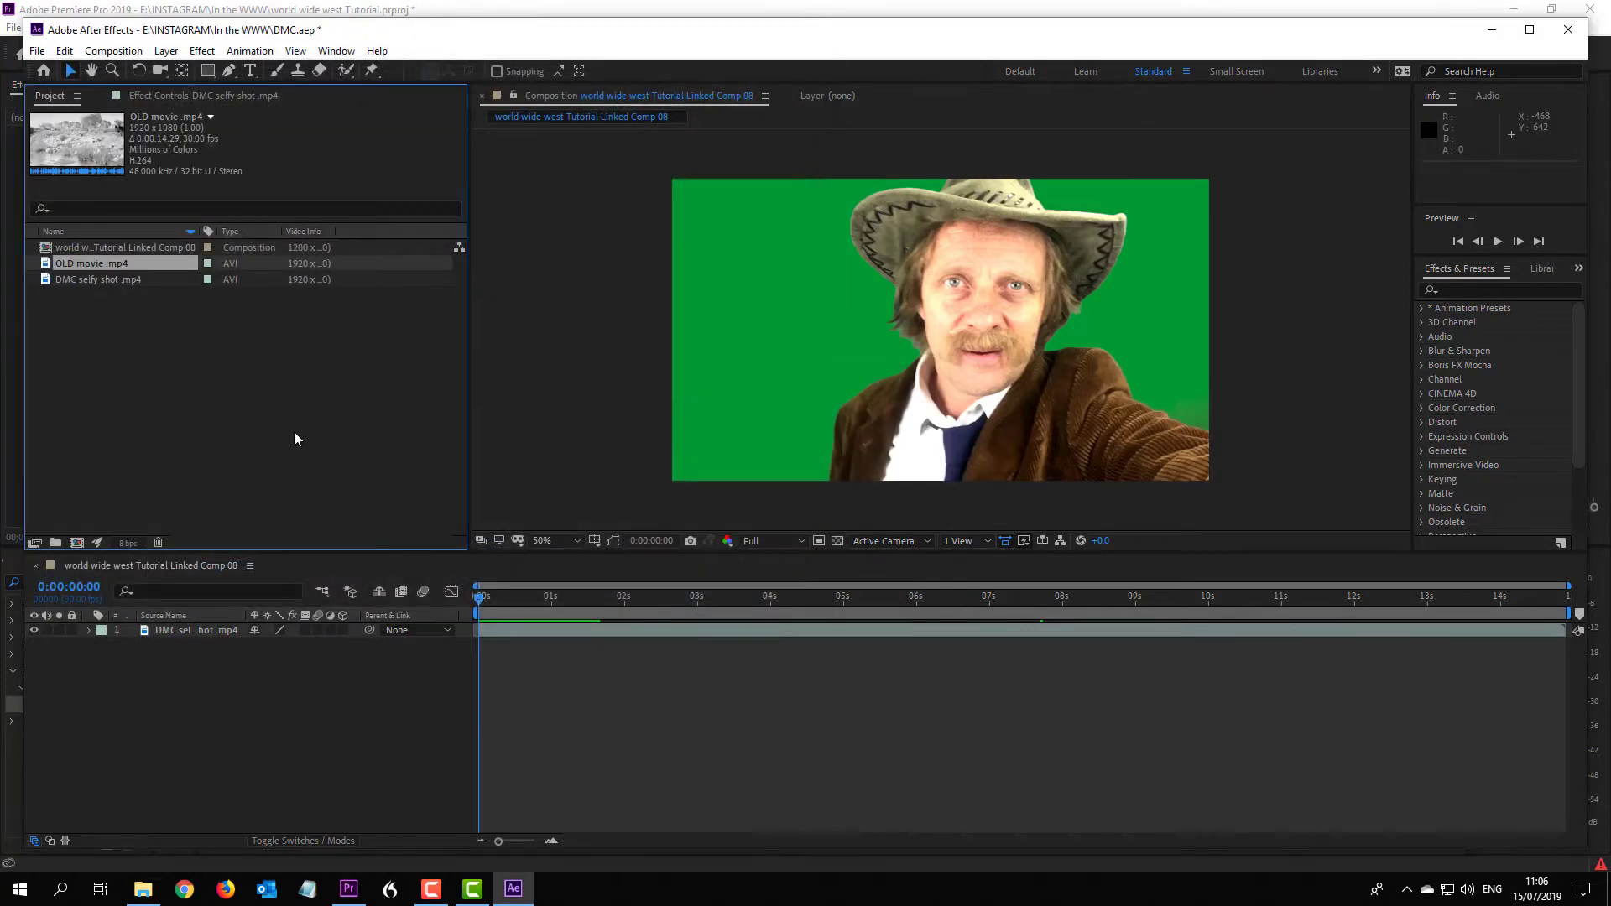
click(95, 280)
drag(95, 267, 557, 644)
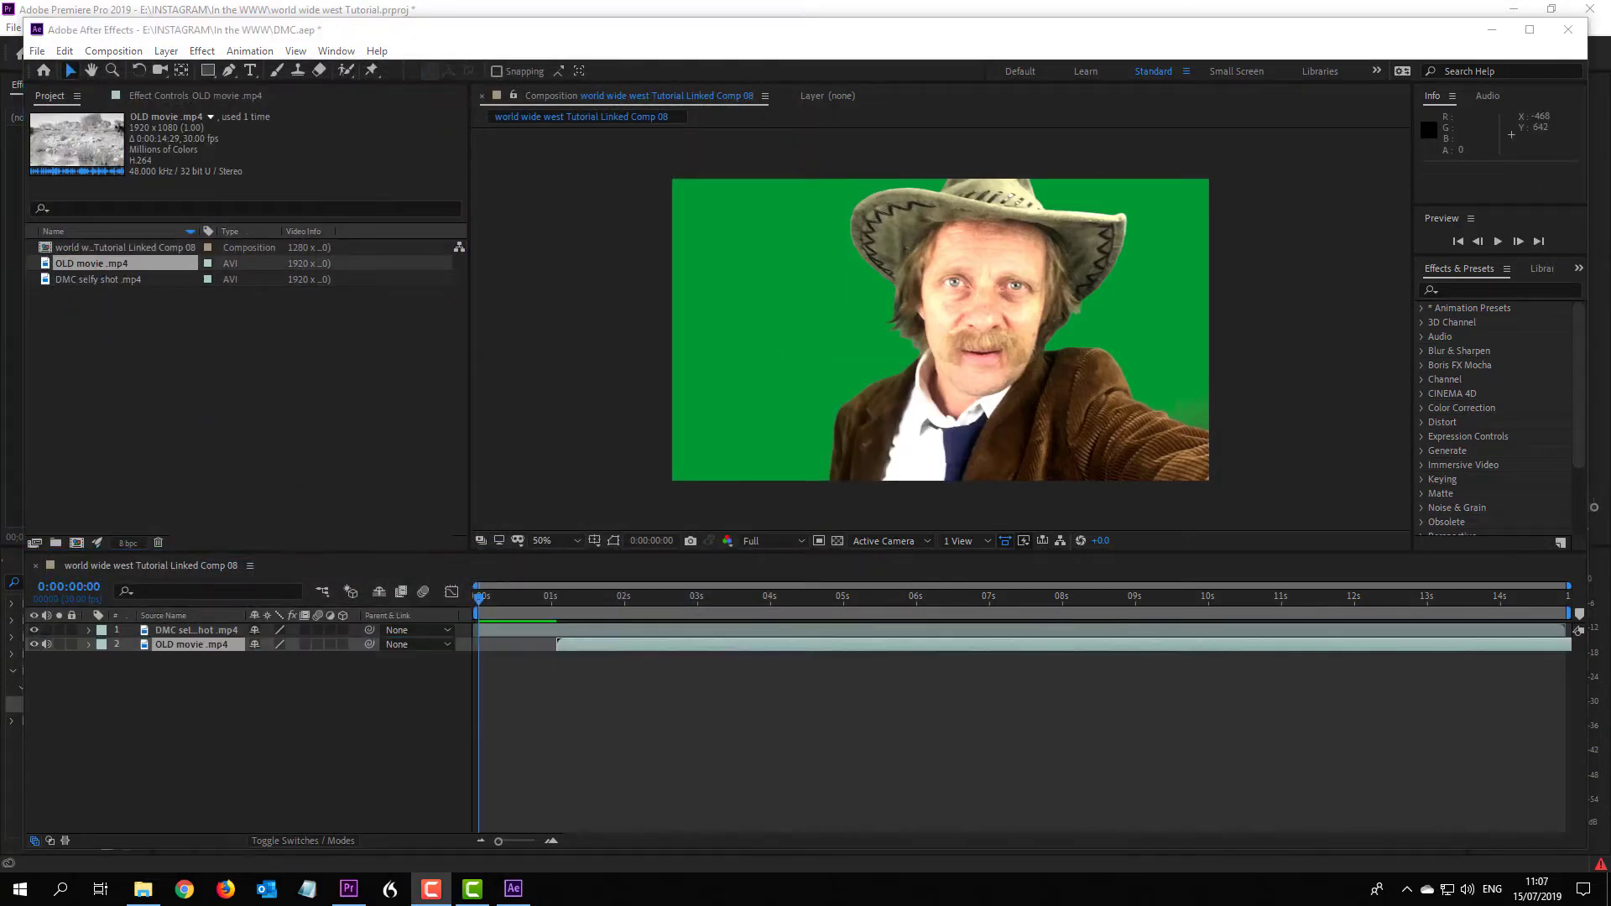
Start a Track Motion on the DMC selfy shot layer.
click(691, 629)
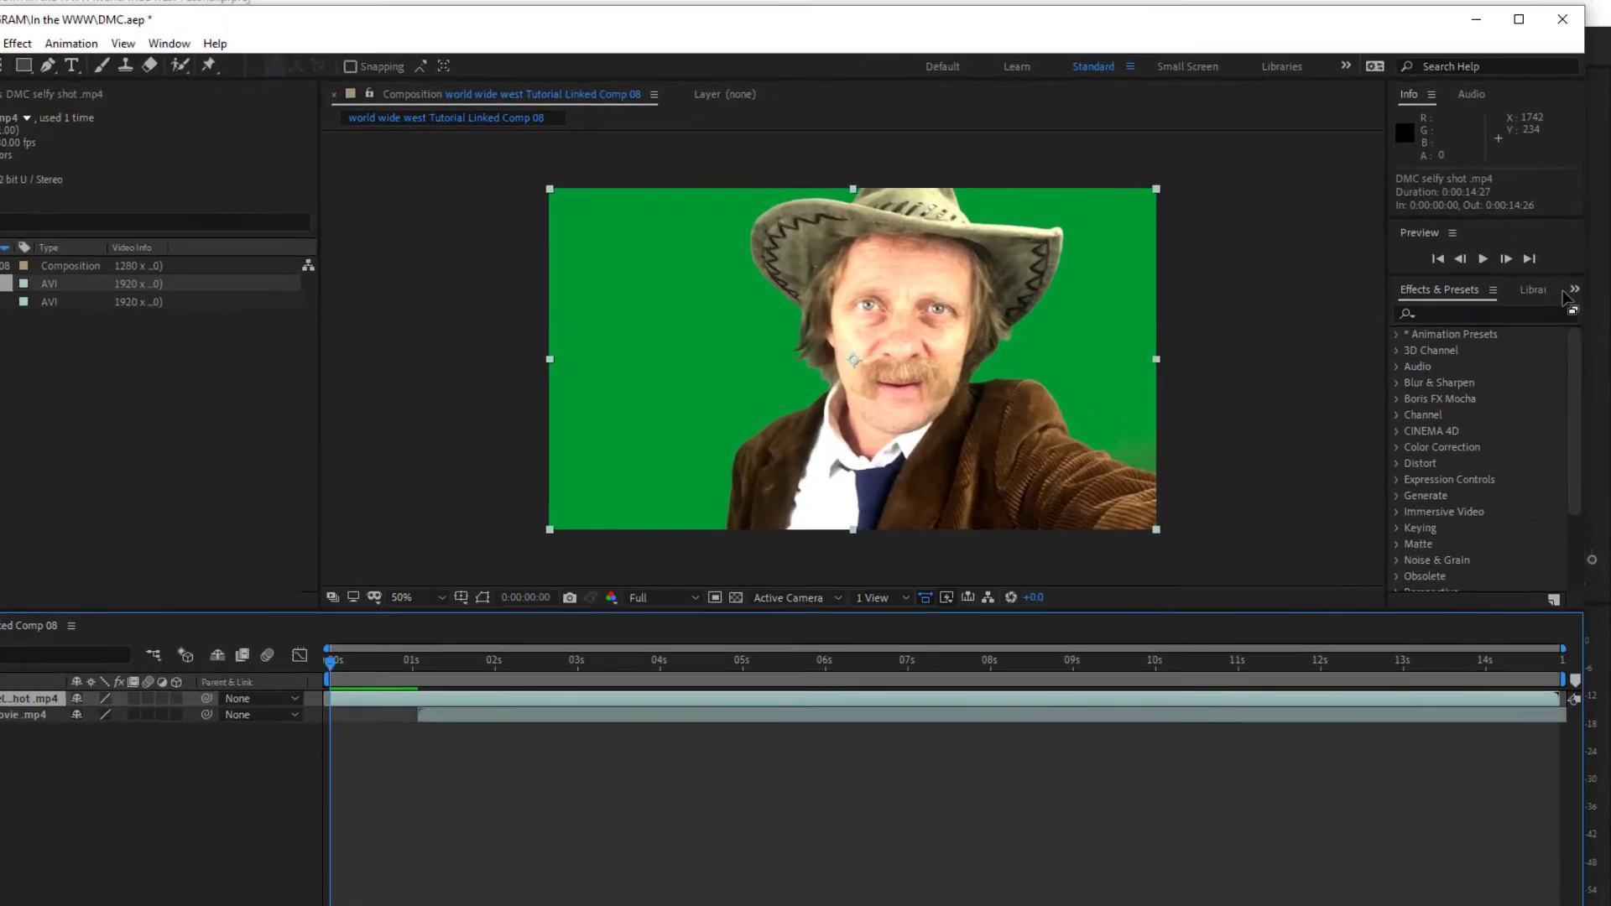
click(1575, 290)
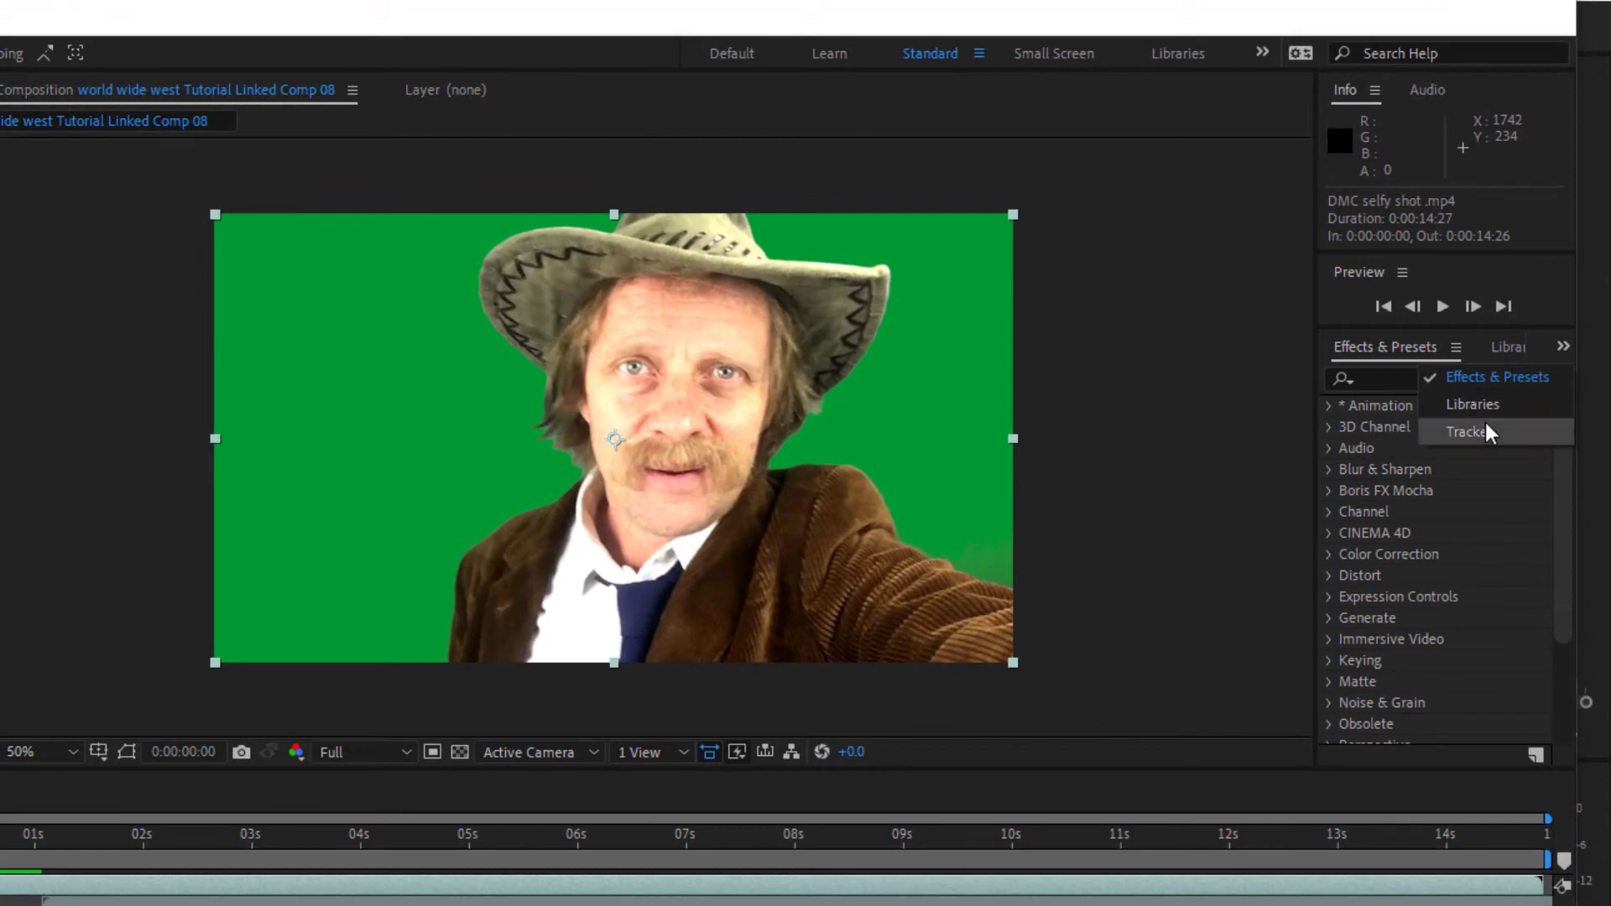
click(1508, 351)
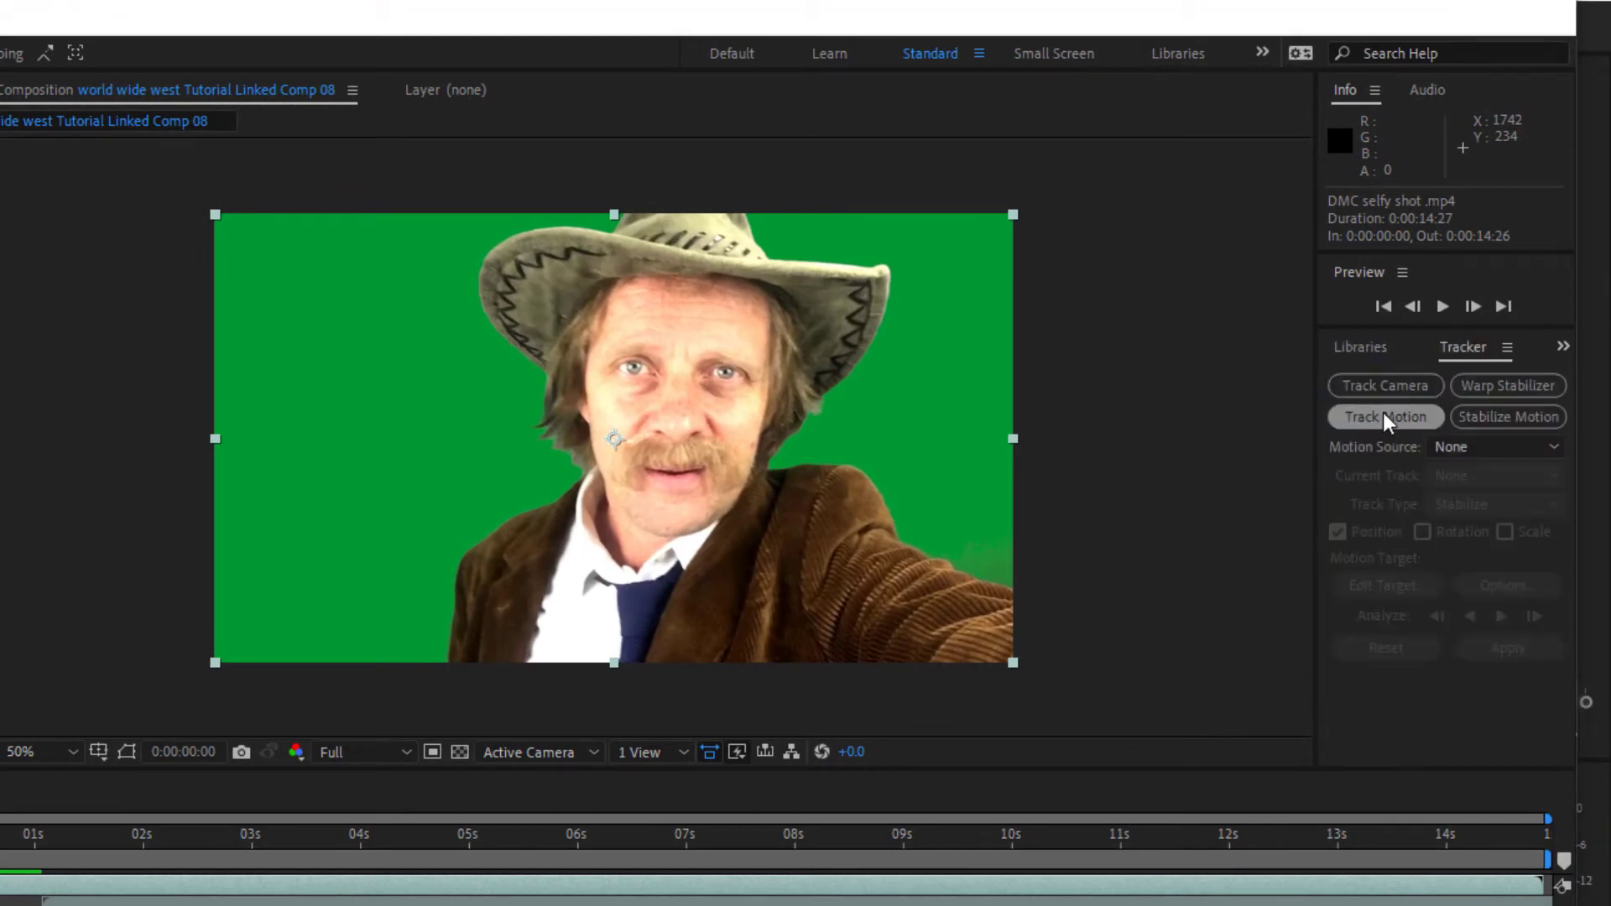
click(1387, 418)
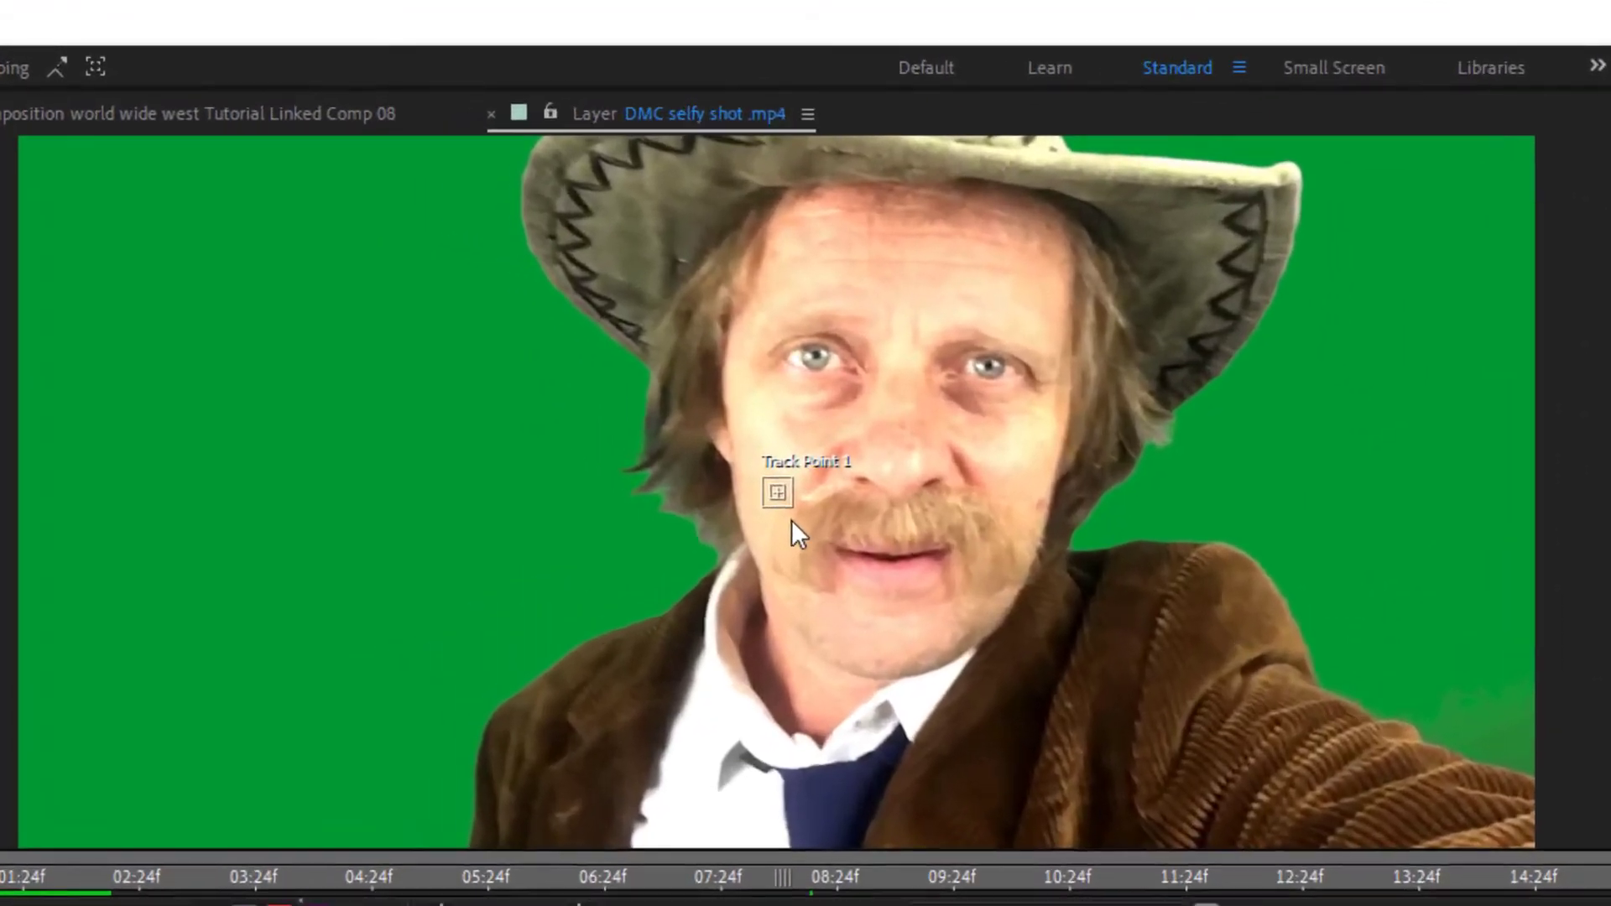
Place Track Point 1 over the pupil of the man's eye on the image's left side and analyze the clip forward.
scroll(636, 413, up, 4)
scroll(636, 414, down, 3)
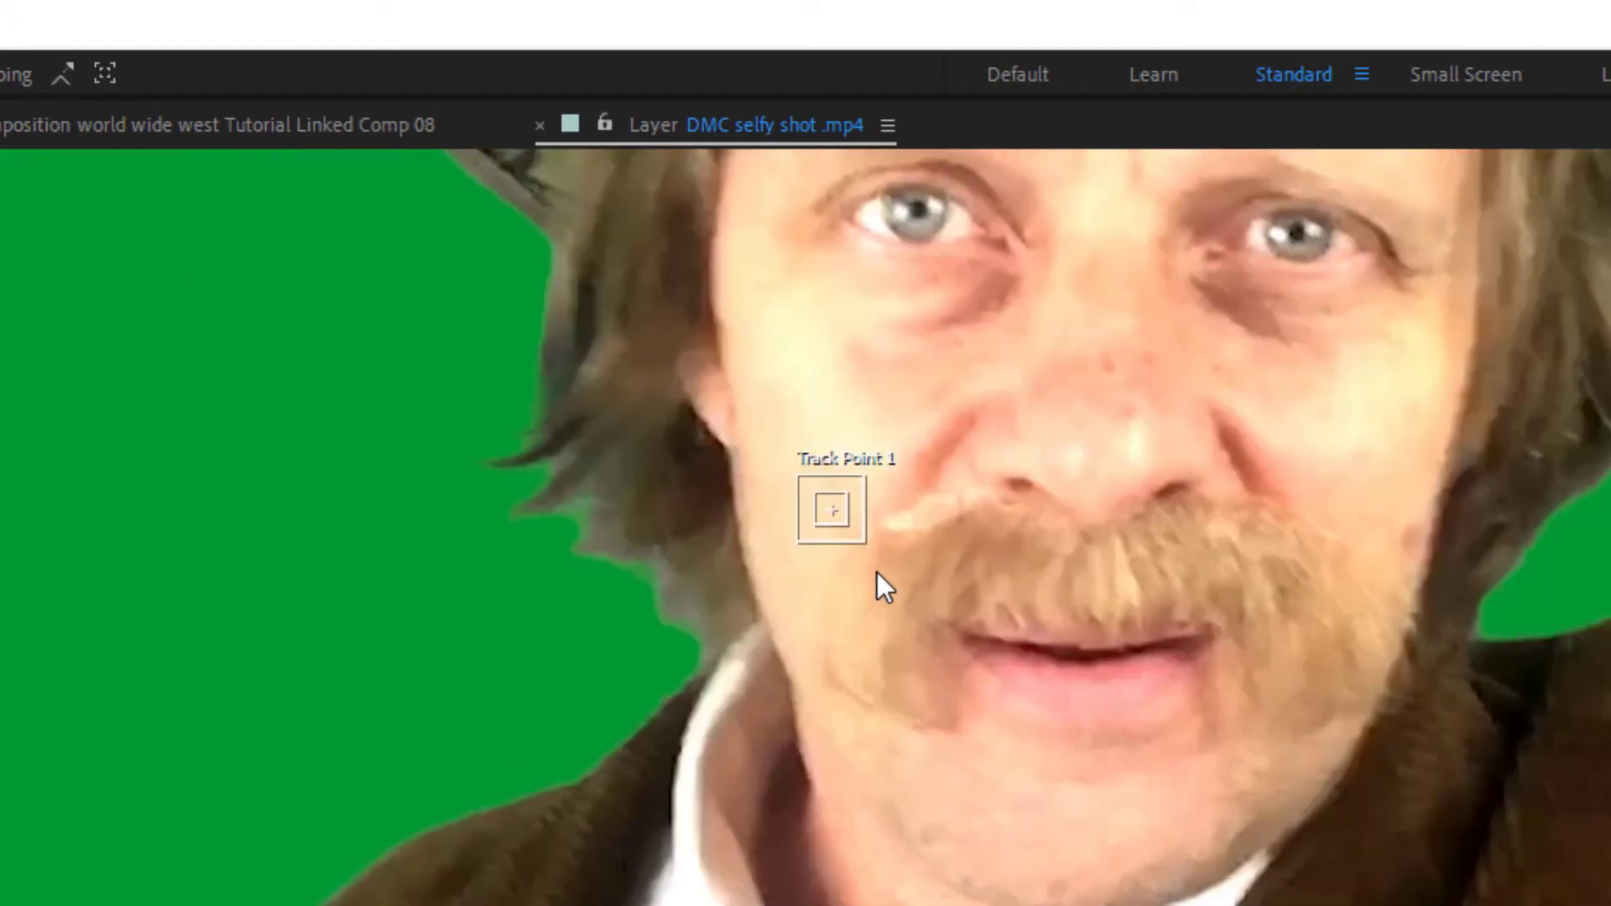
drag(842, 538, 1007, 273)
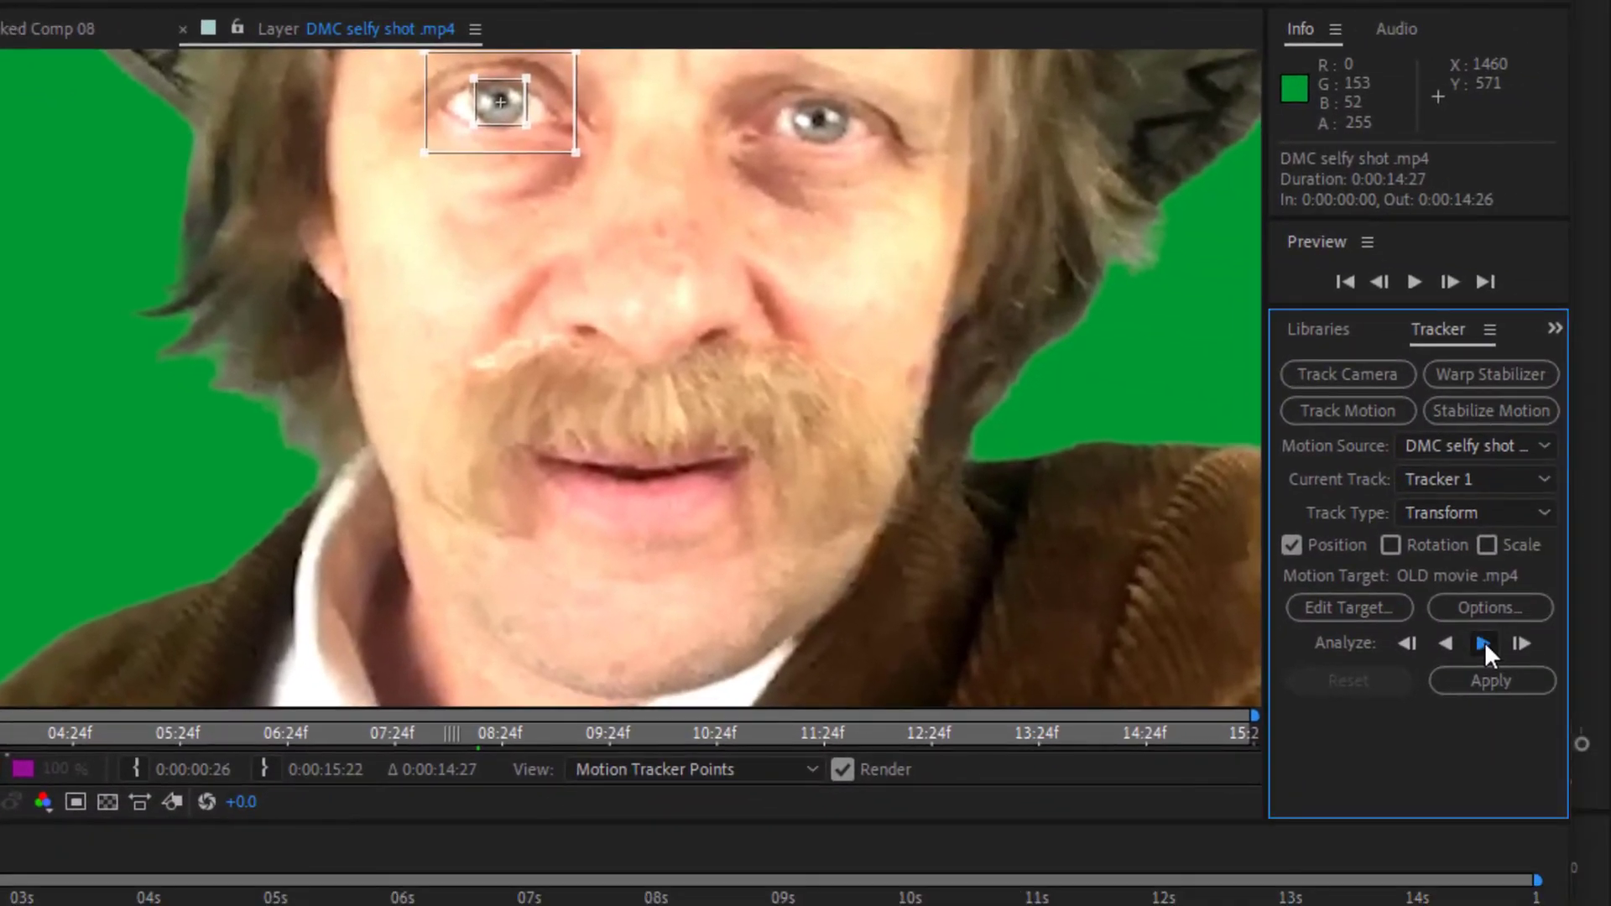
click(1484, 641)
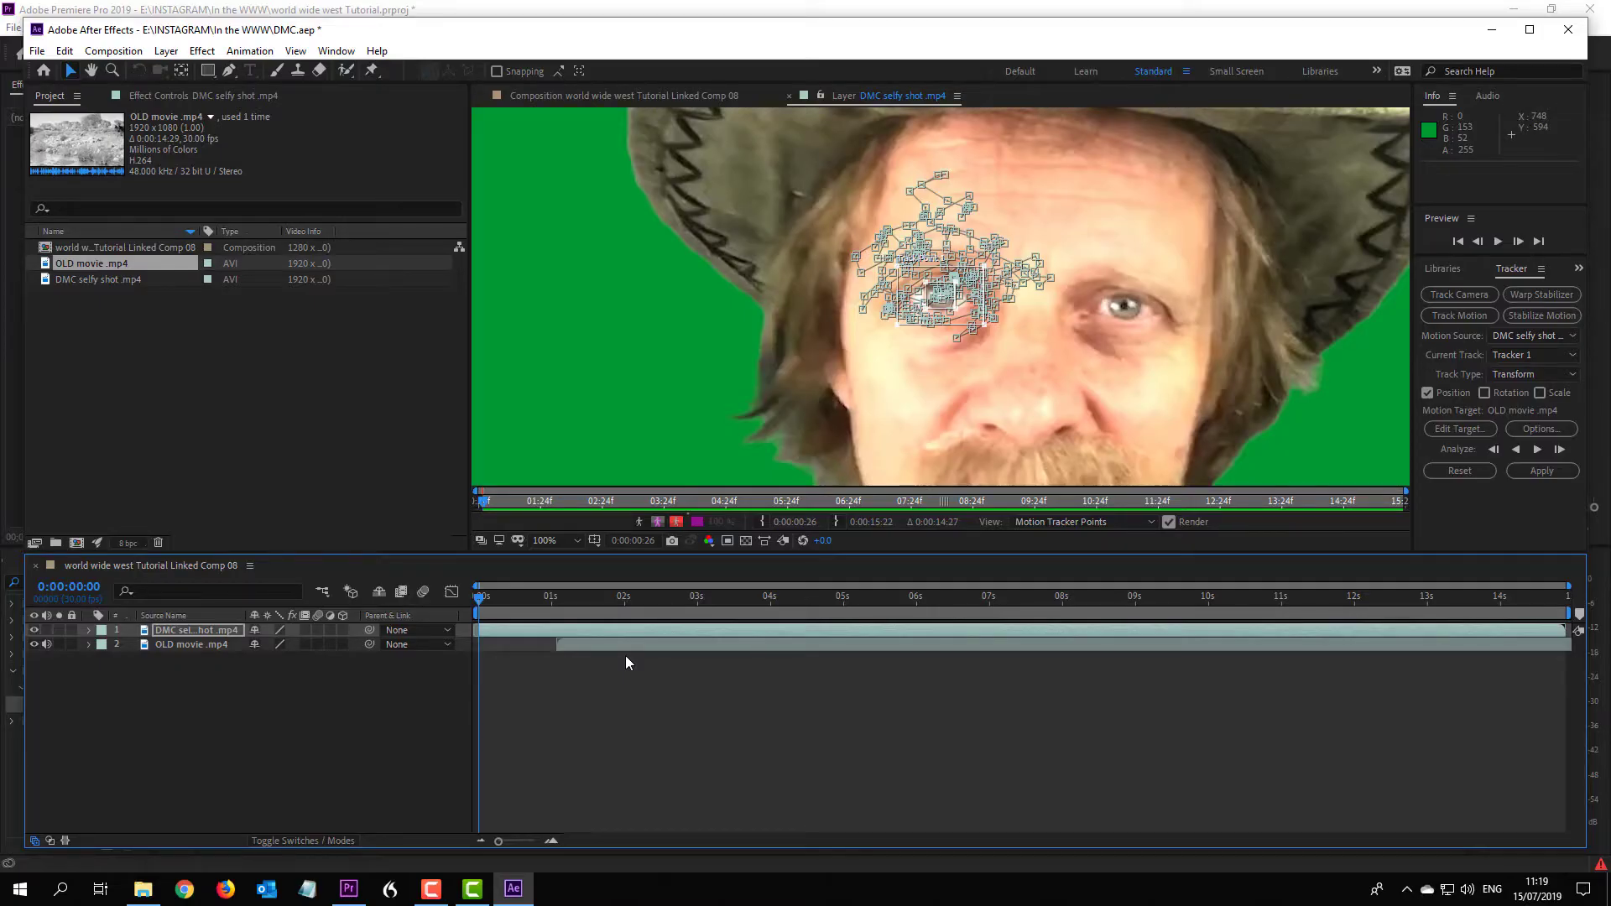
mouse_move(481, 602)
mouse_down()
mouse_move(674, 611)
mouse_move(478, 609)
mouse_up()
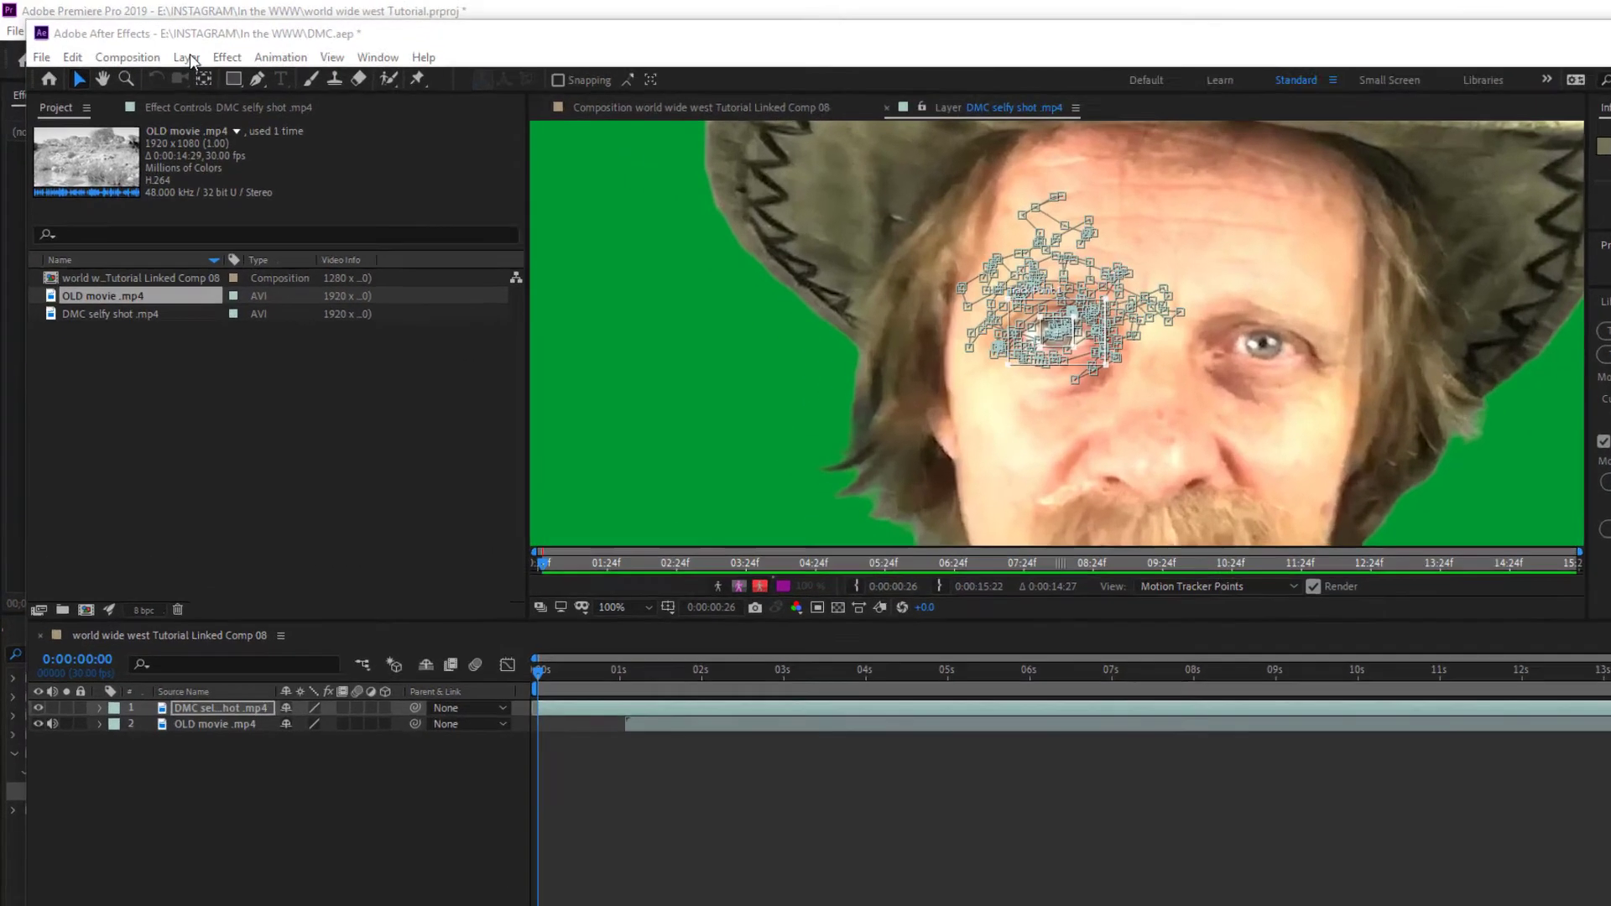
Add a new null object layer to the composition.
click(166, 51)
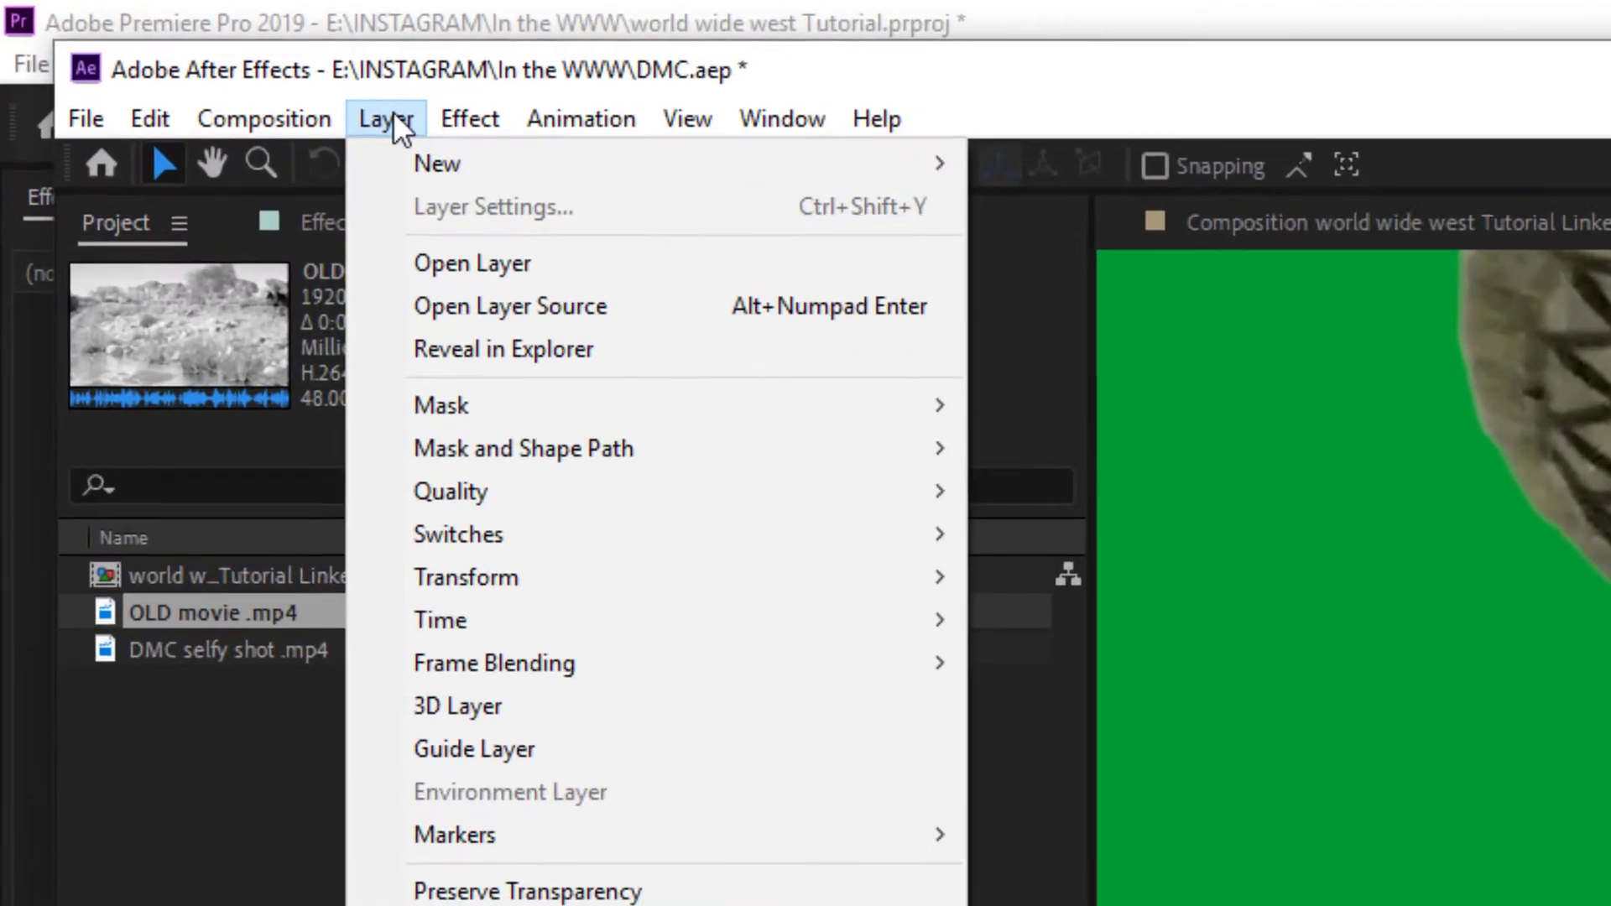
mouse_move(521, 198)
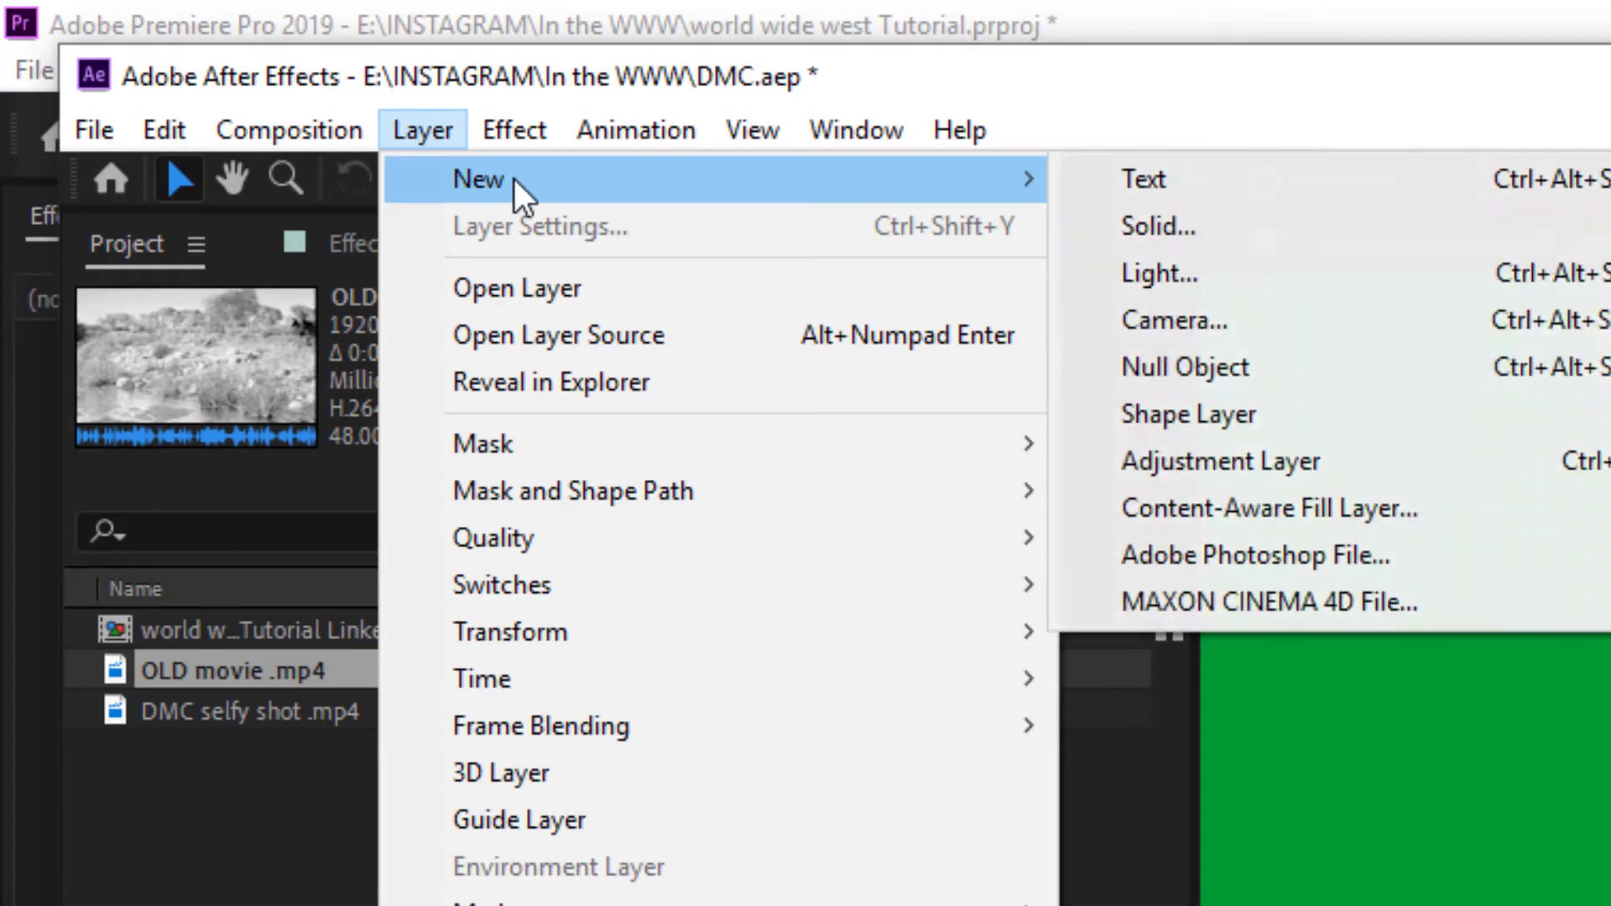
click(1212, 370)
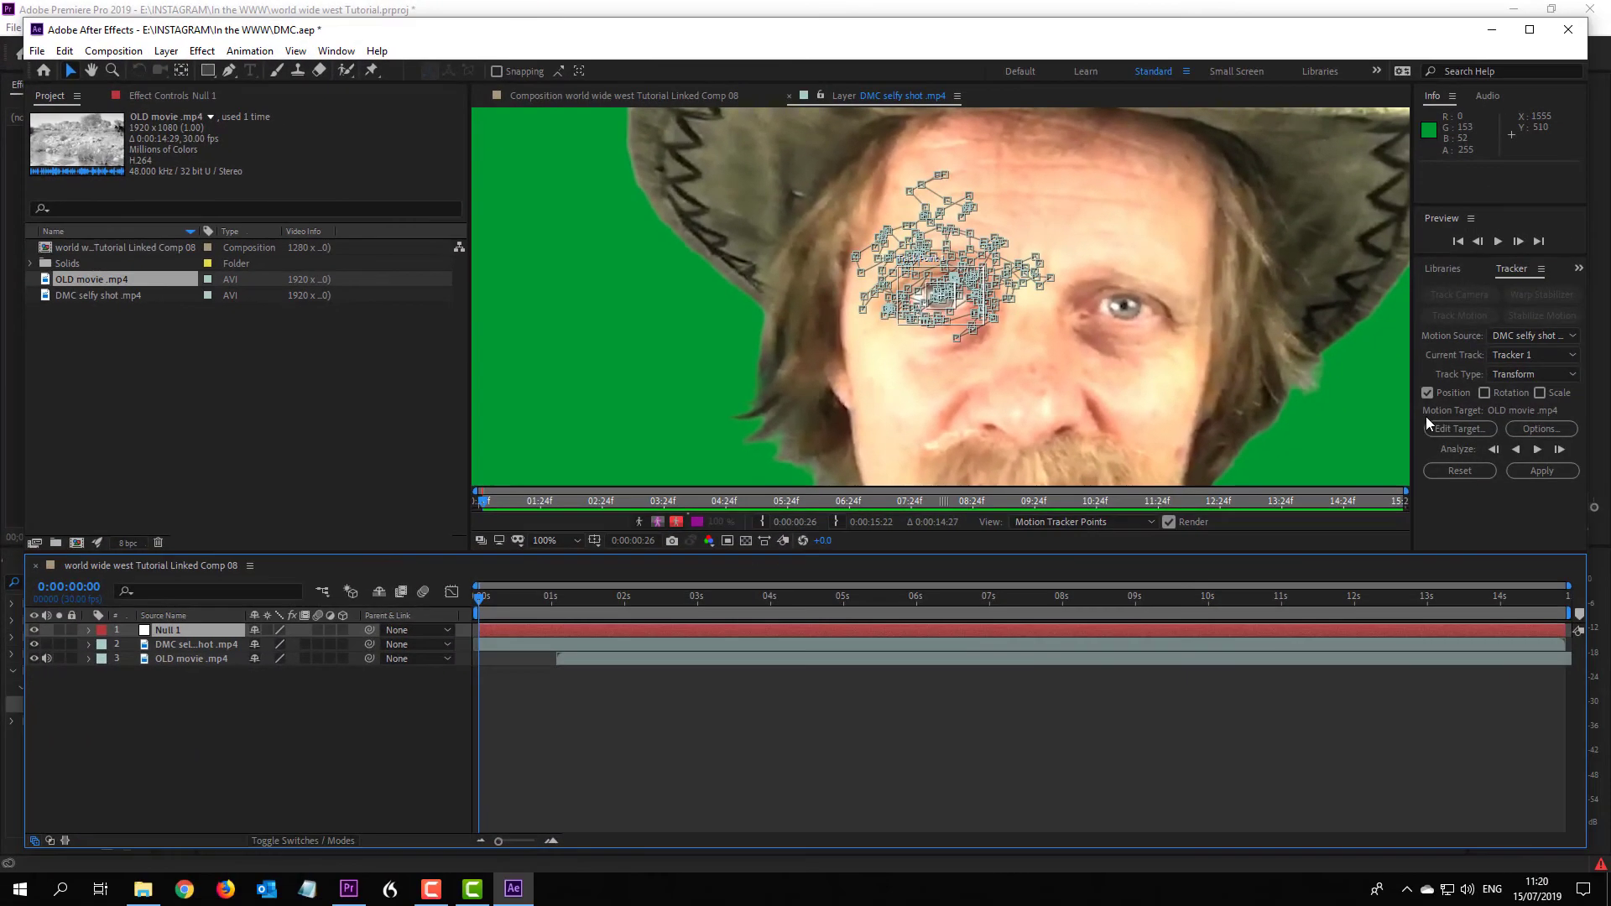
Set the tracker's motion target to the Null 1 layer.
click(1448, 425)
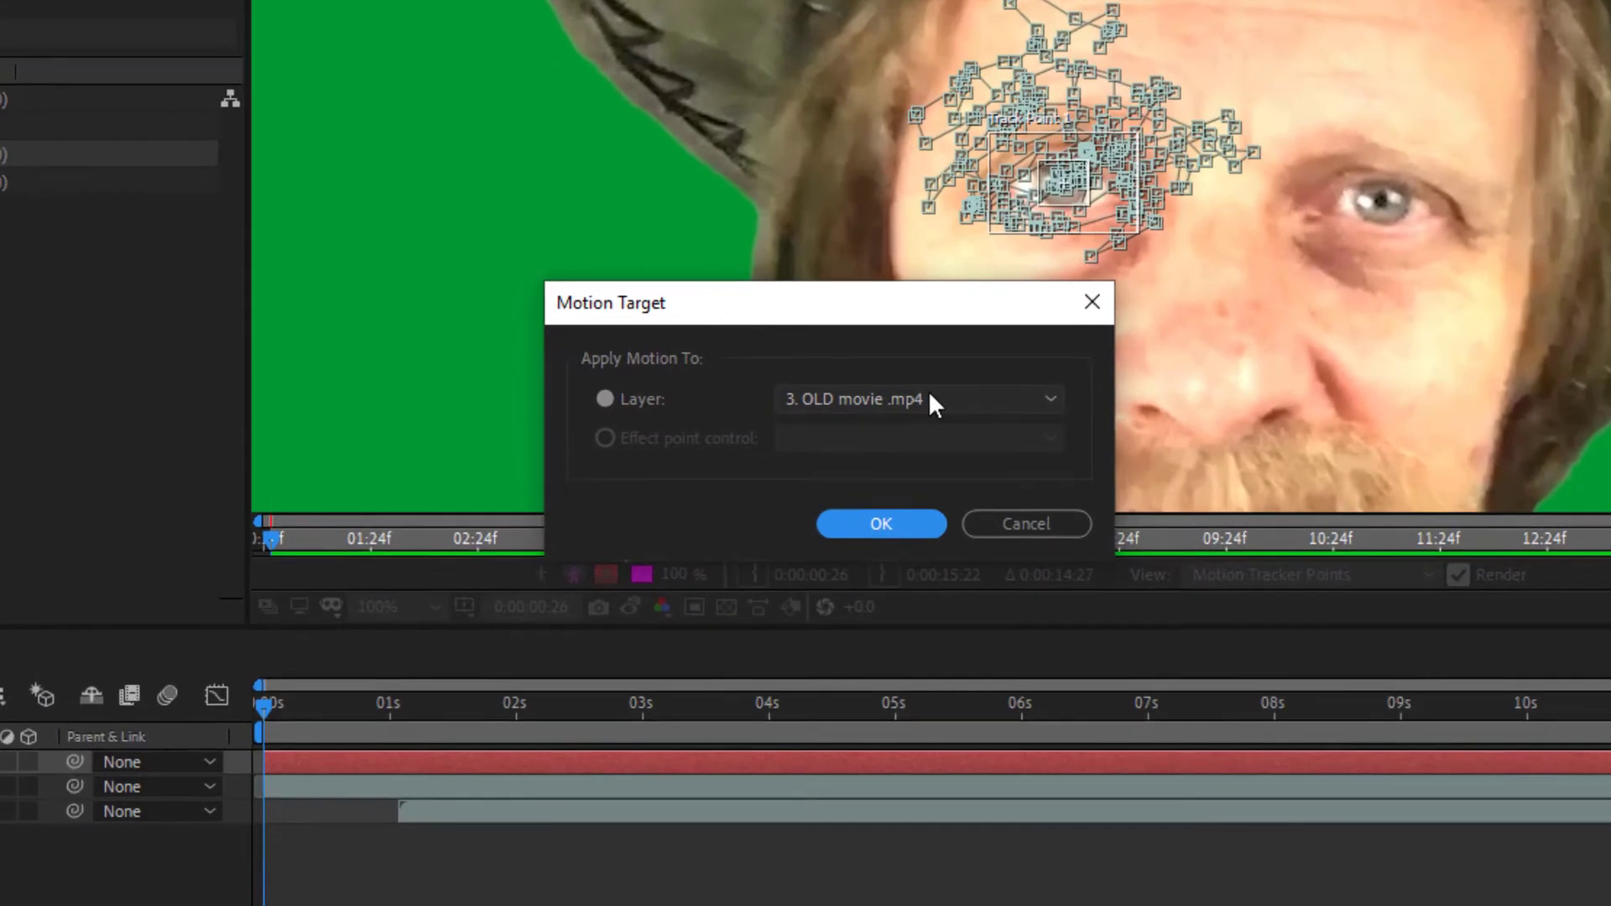
click(929, 396)
click(874, 428)
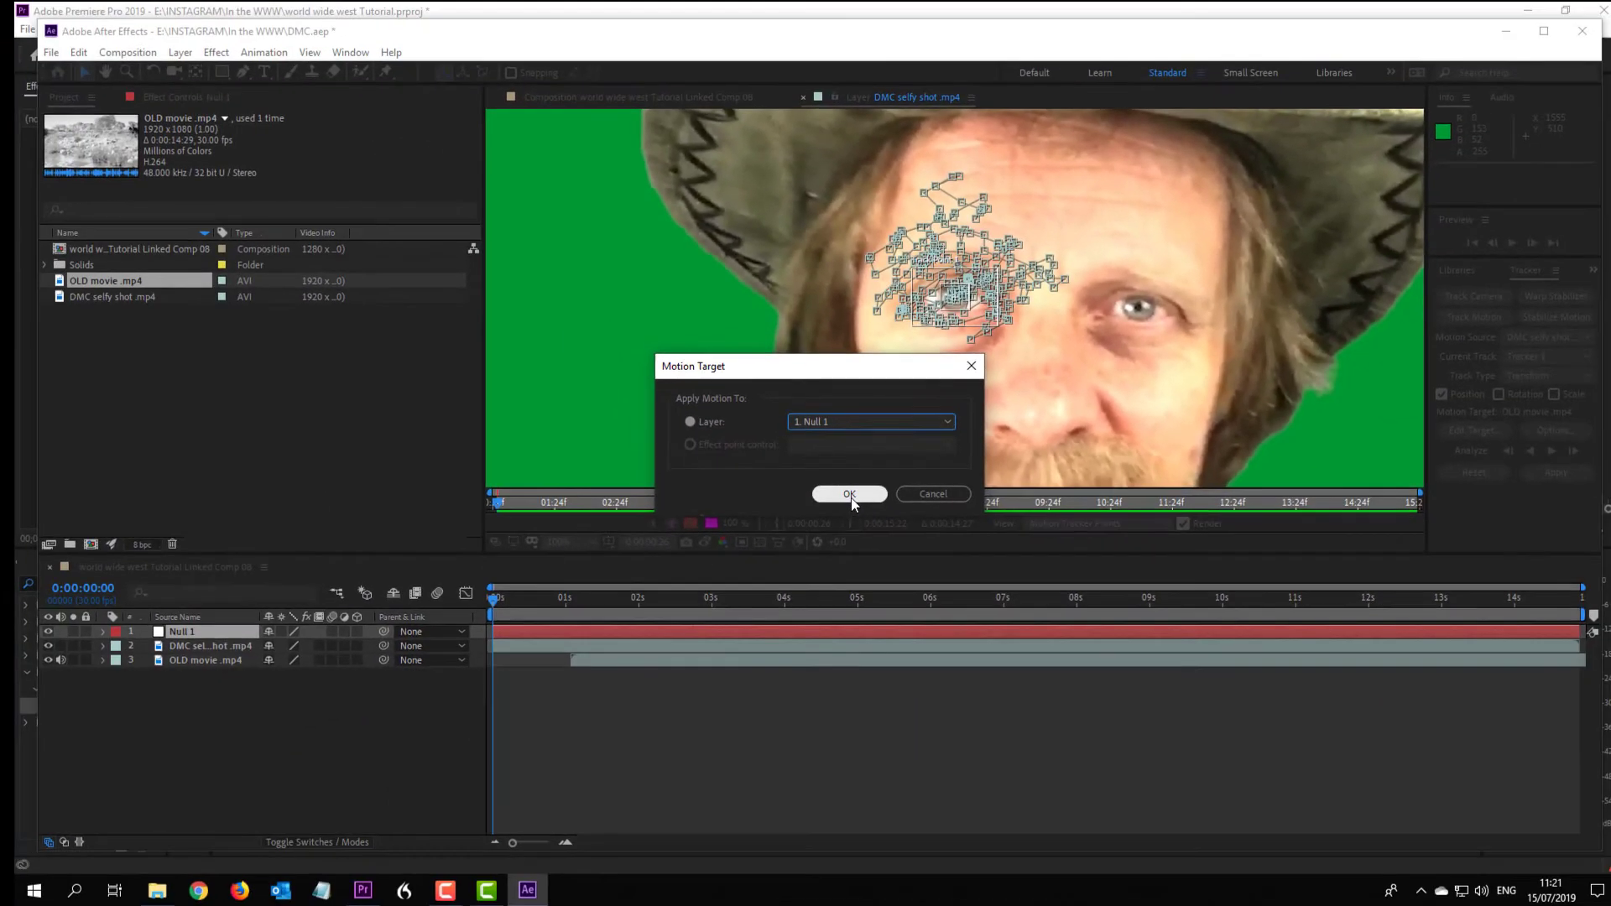
click(883, 524)
Apply the tracked motion to the Null 1 layer in both X and Y dimensions.
click(1560, 476)
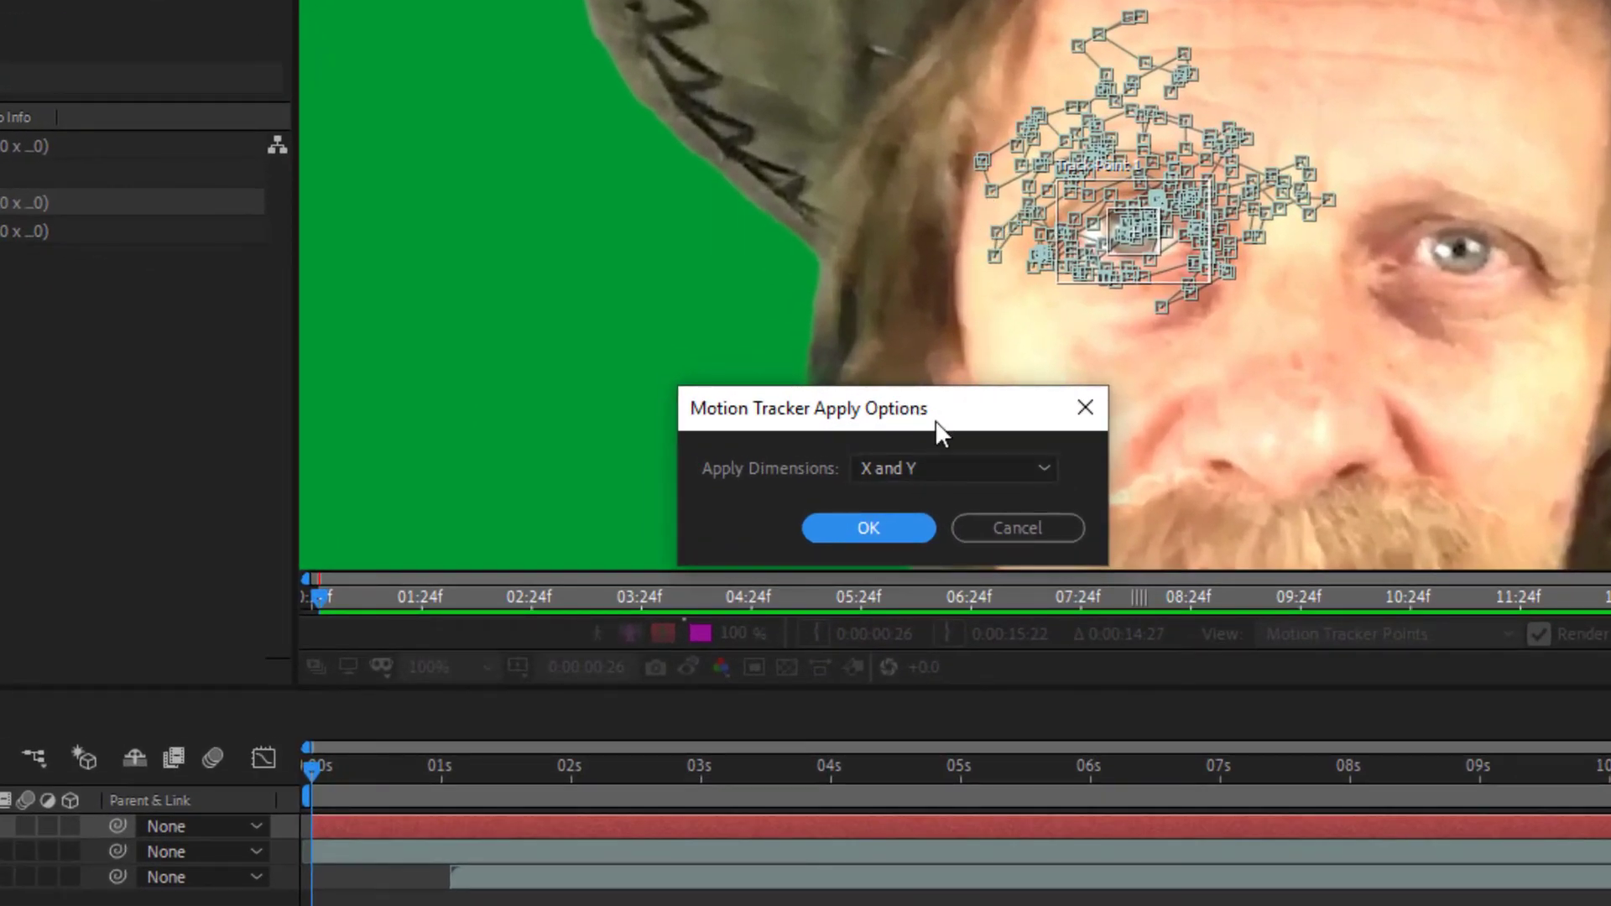
click(918, 468)
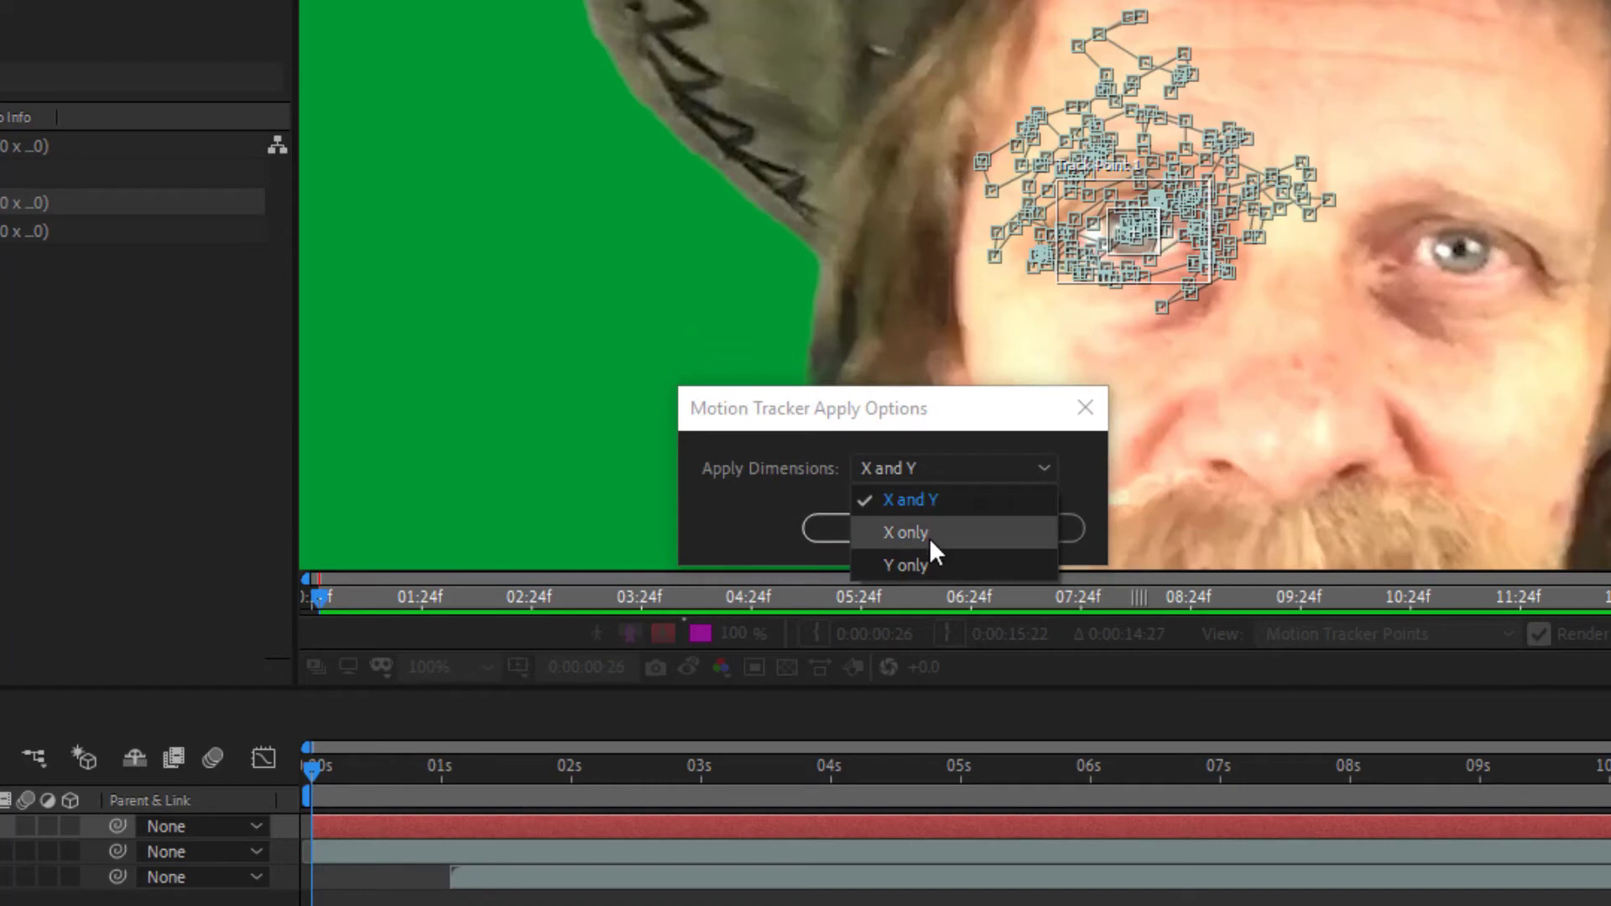
click(978, 394)
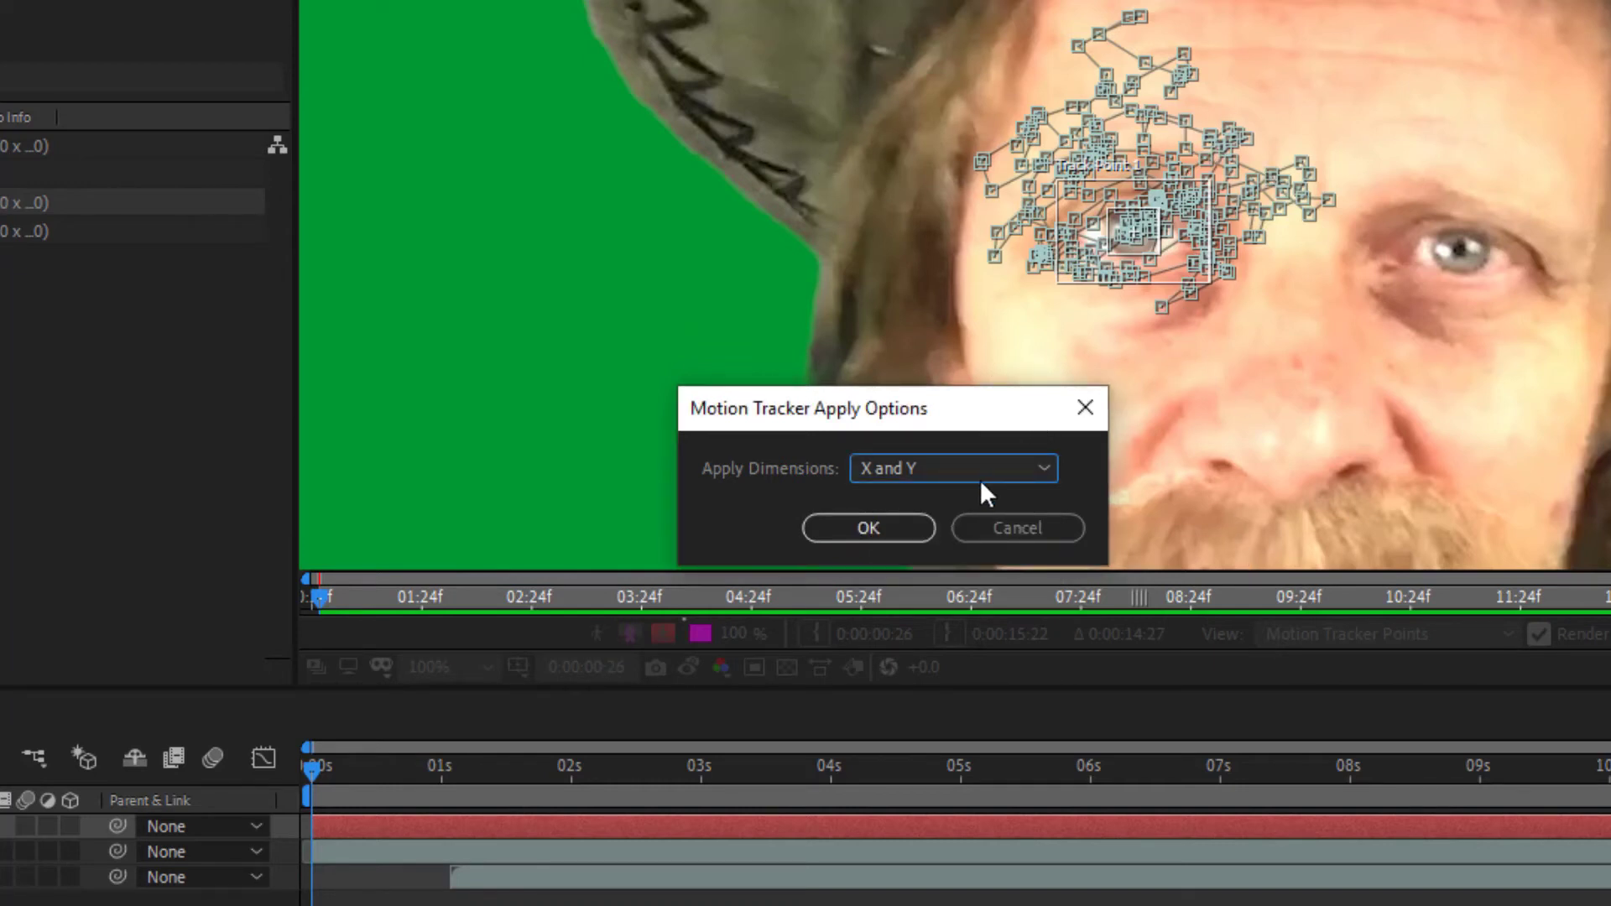
click(881, 526)
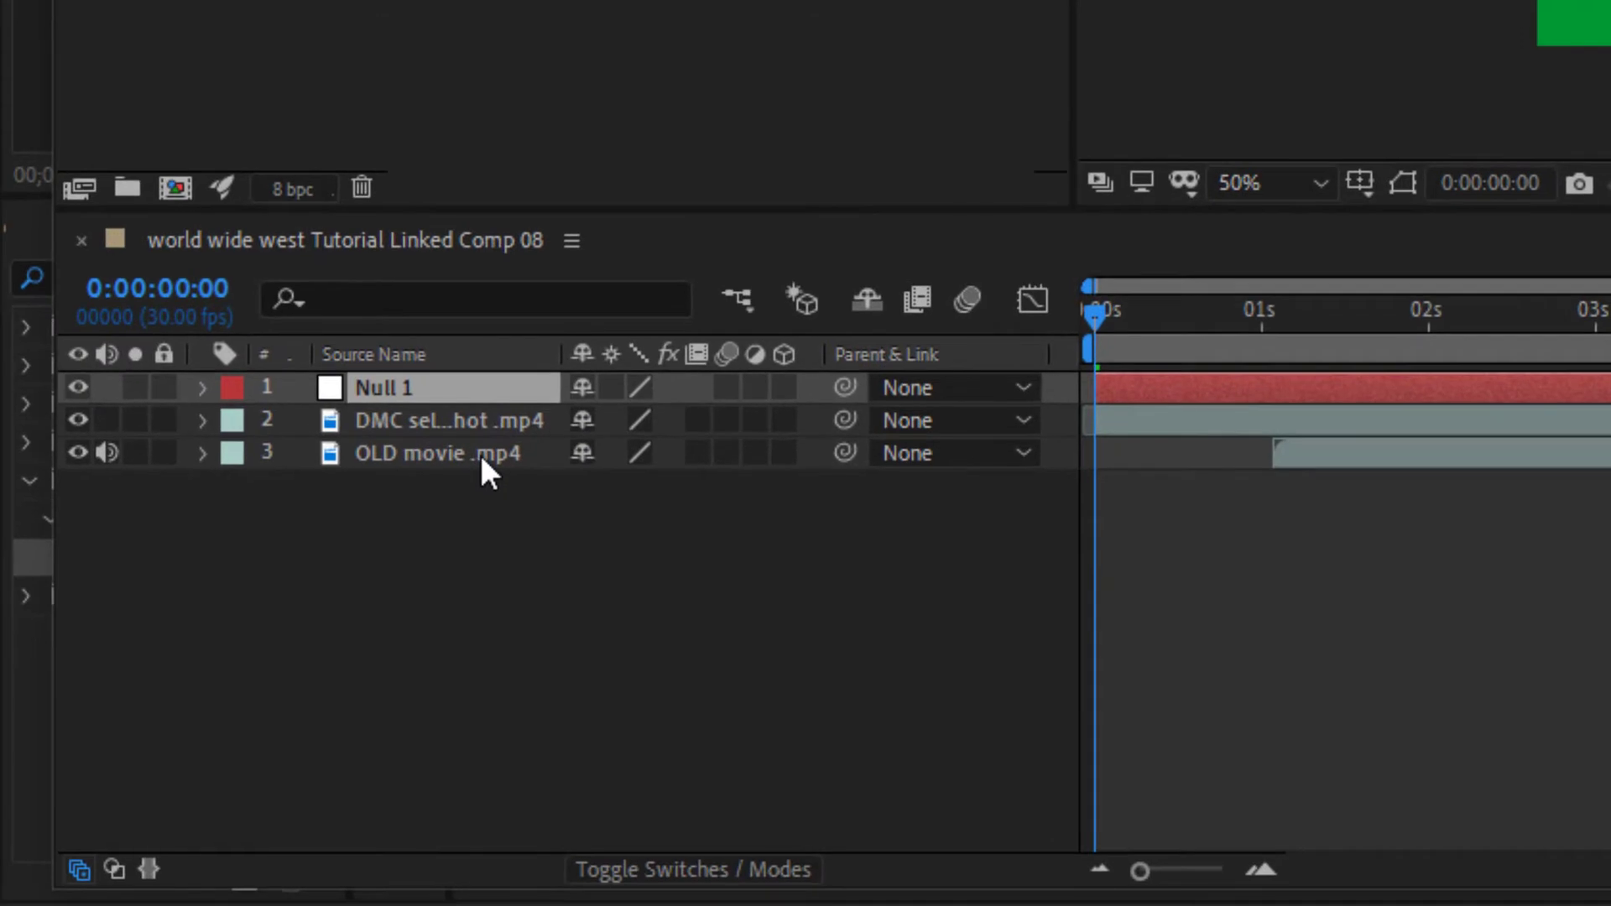
Parent the OLD movie layer to the Null 1 layer so it inherits the tracked motion.
click(483, 453)
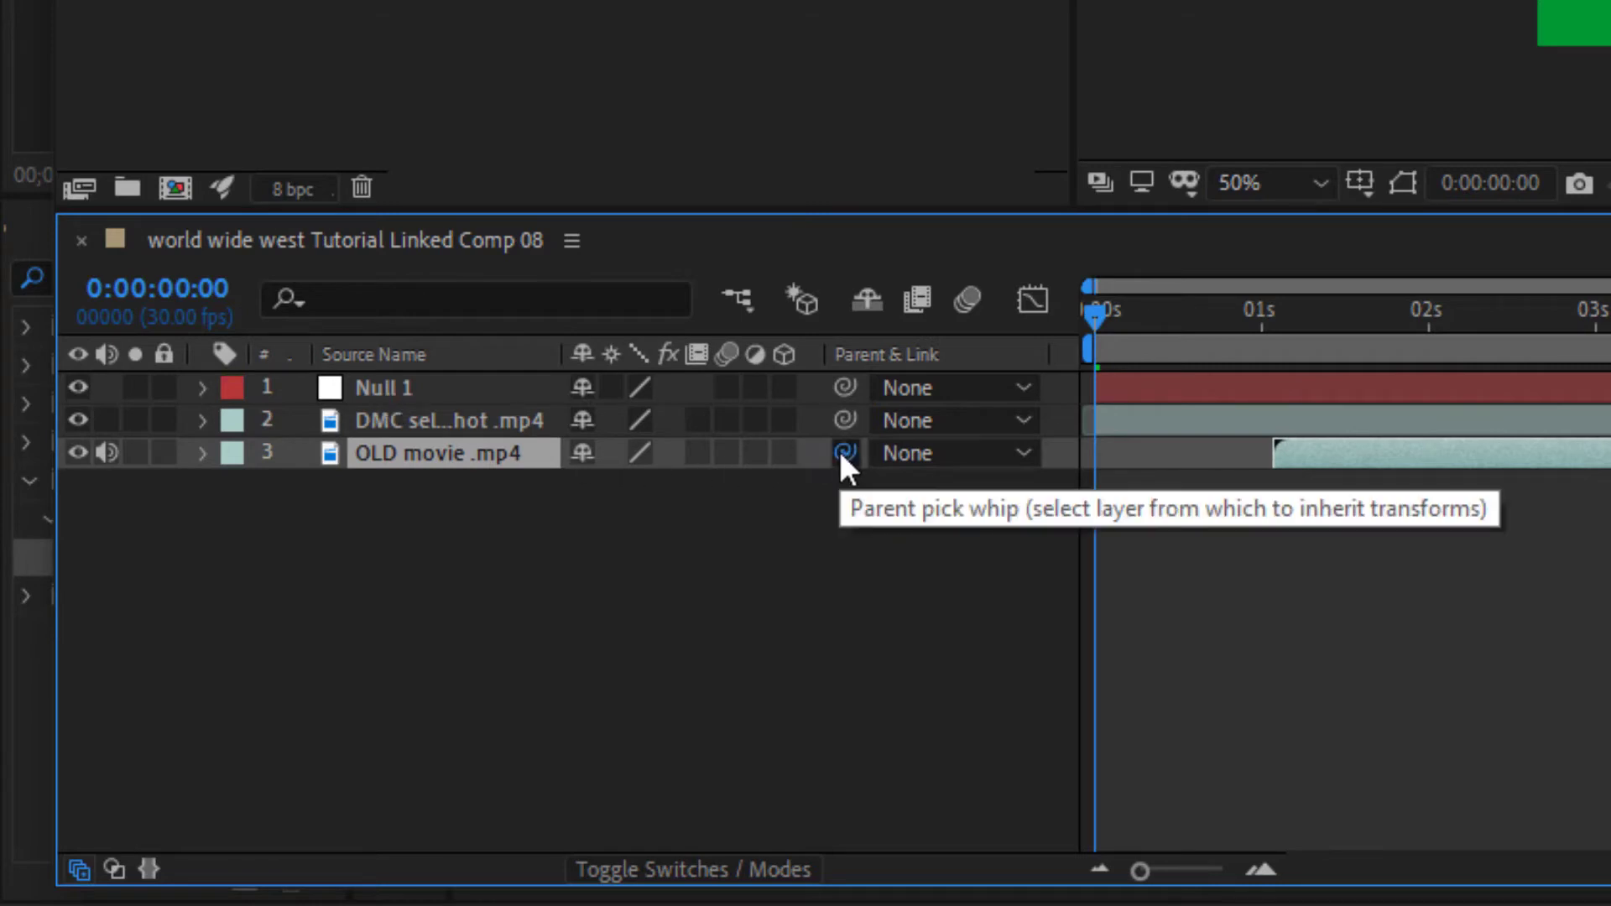
drag(678, 440, 458, 391)
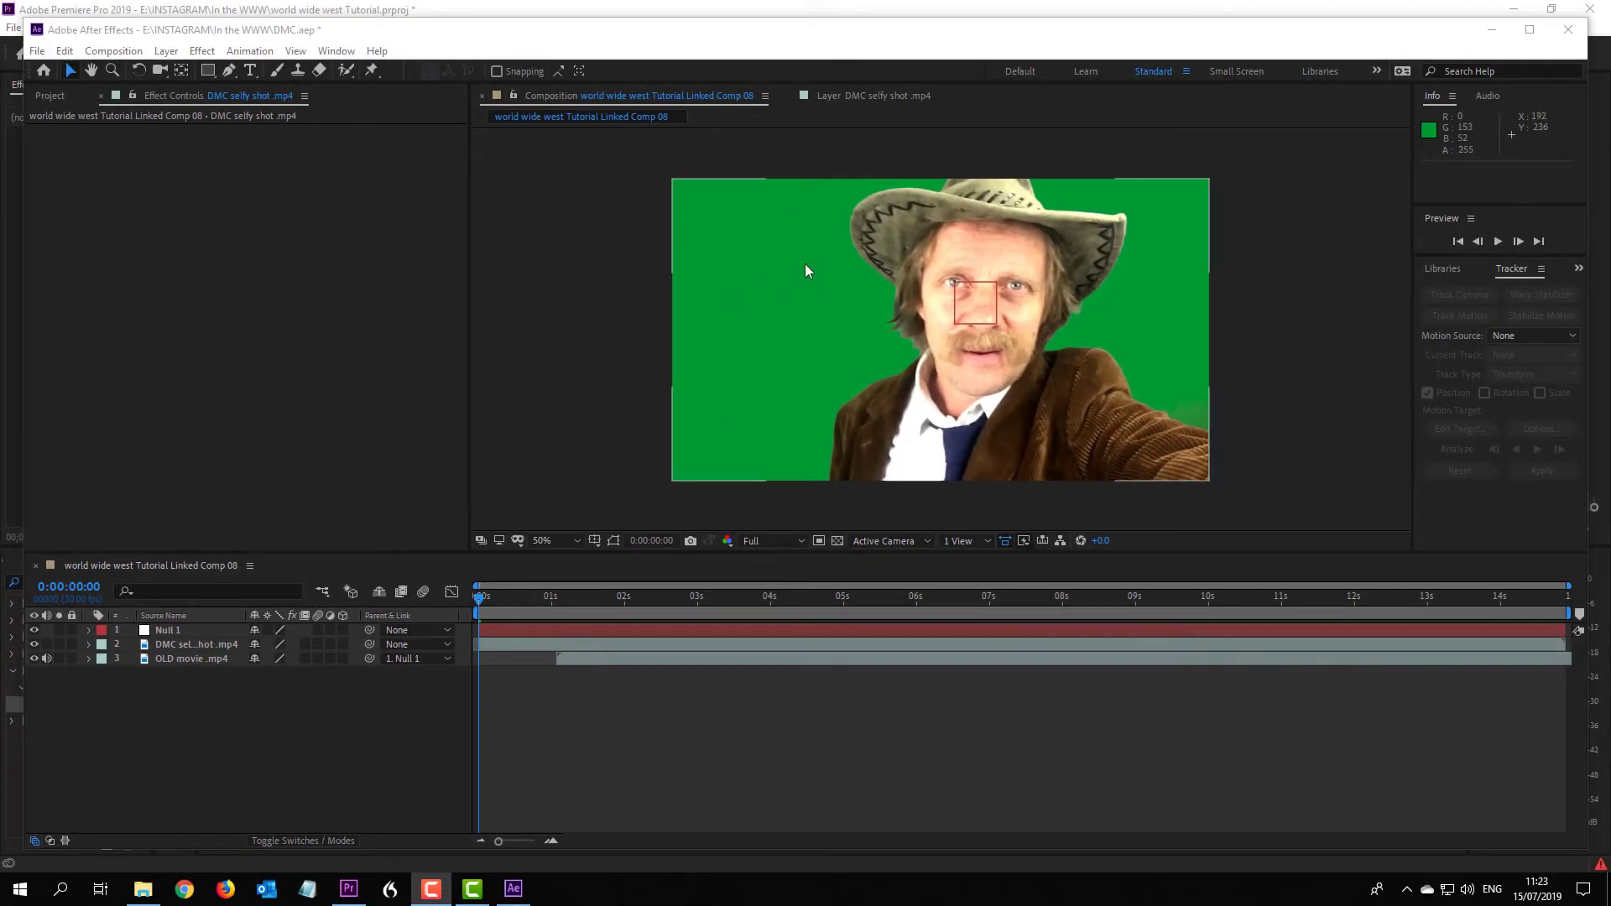
Search the Effects & Presets for "key" and apply the Color Key effect to the DMC selfy shot layer.
click(1579, 270)
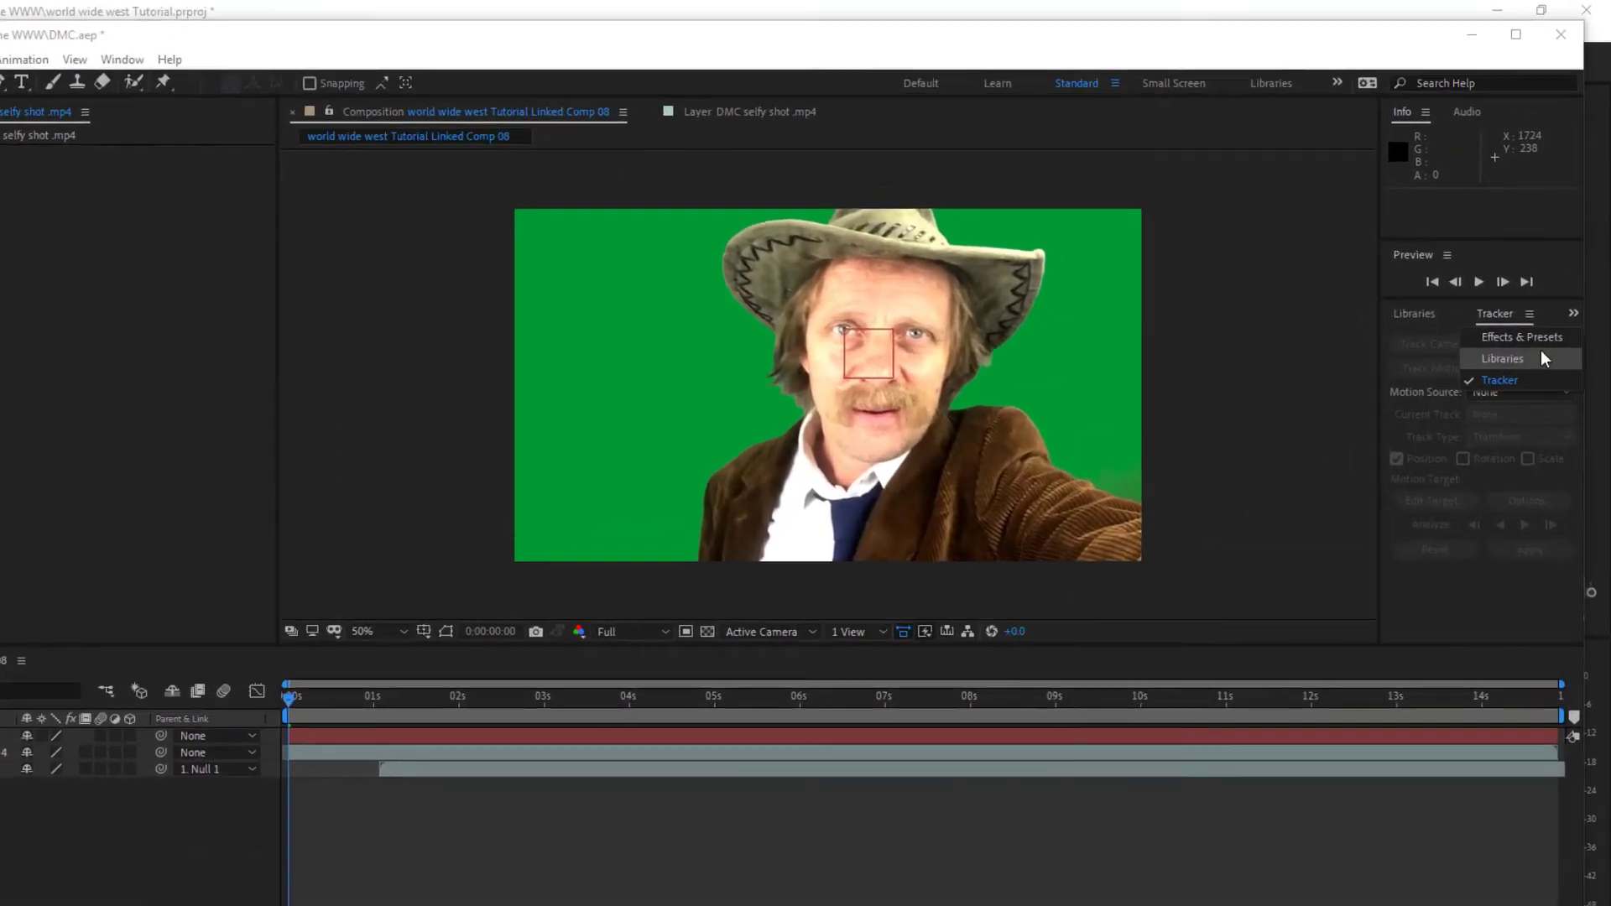
click(1548, 291)
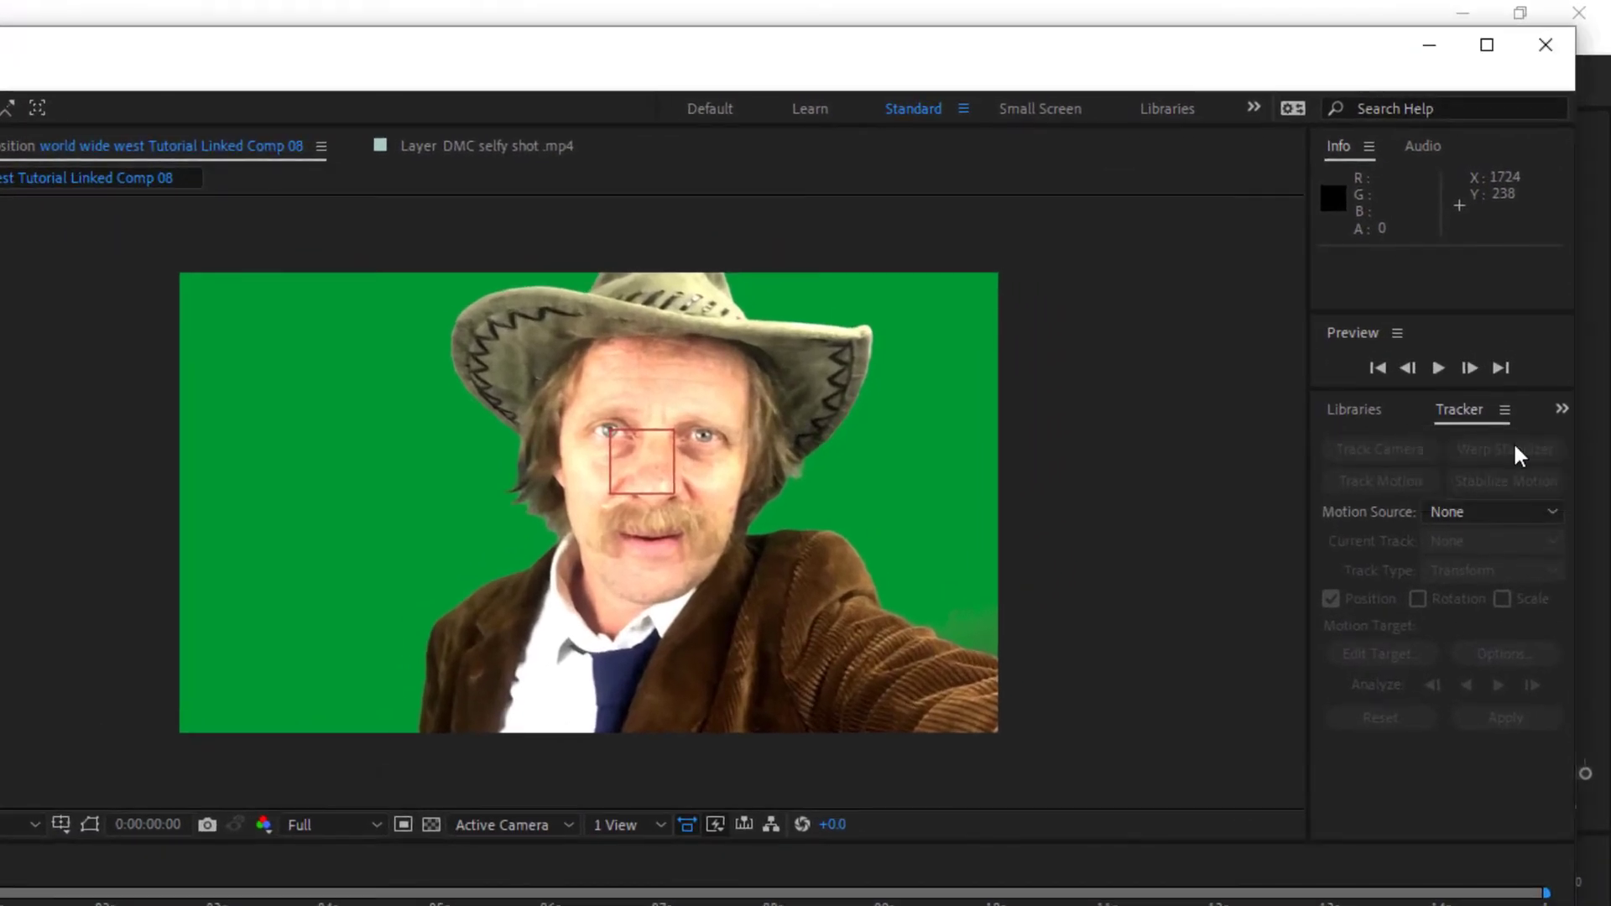
click(1374, 442)
text(key)
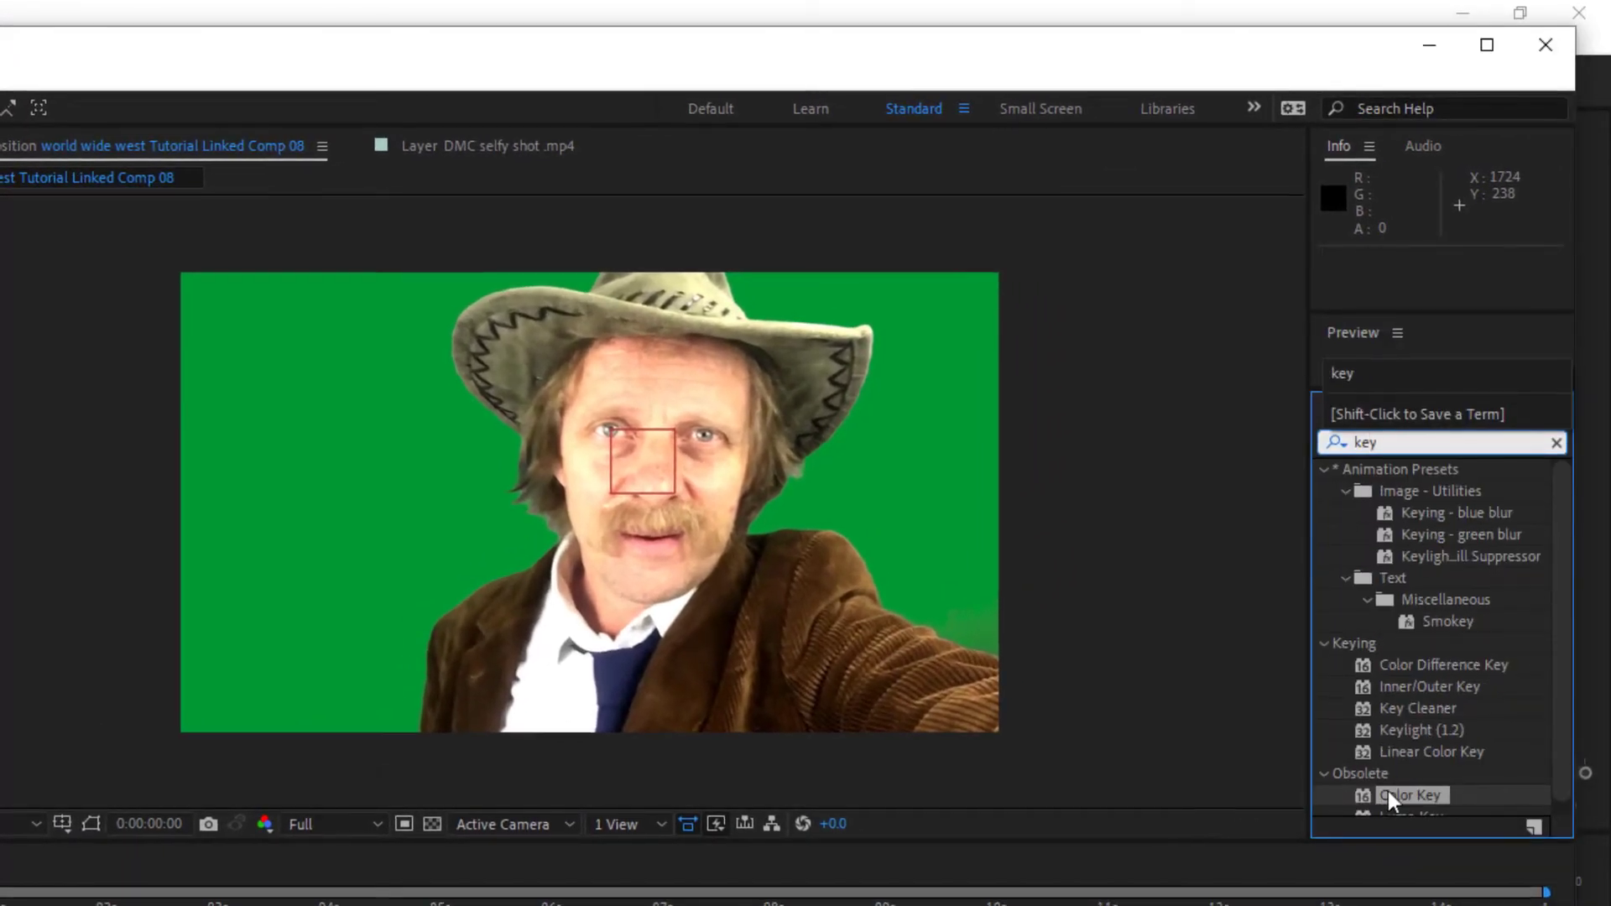
drag(1390, 793, 672, 629)
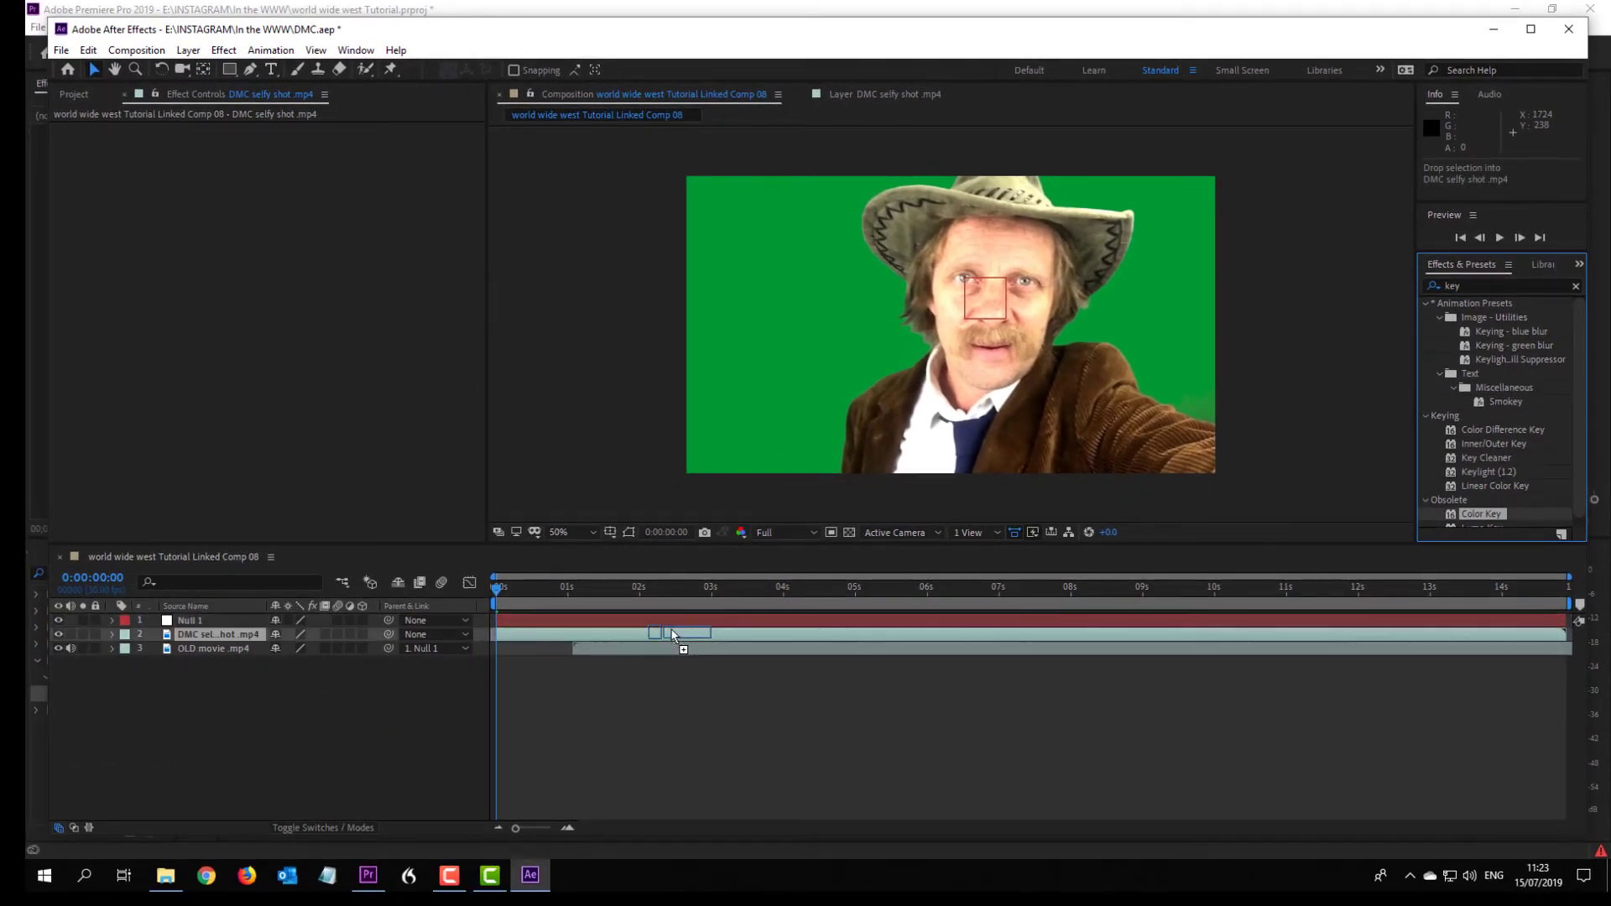
Sample the green background as the Color Key's key color and raise its Color Tolerance to 76.
click(311, 143)
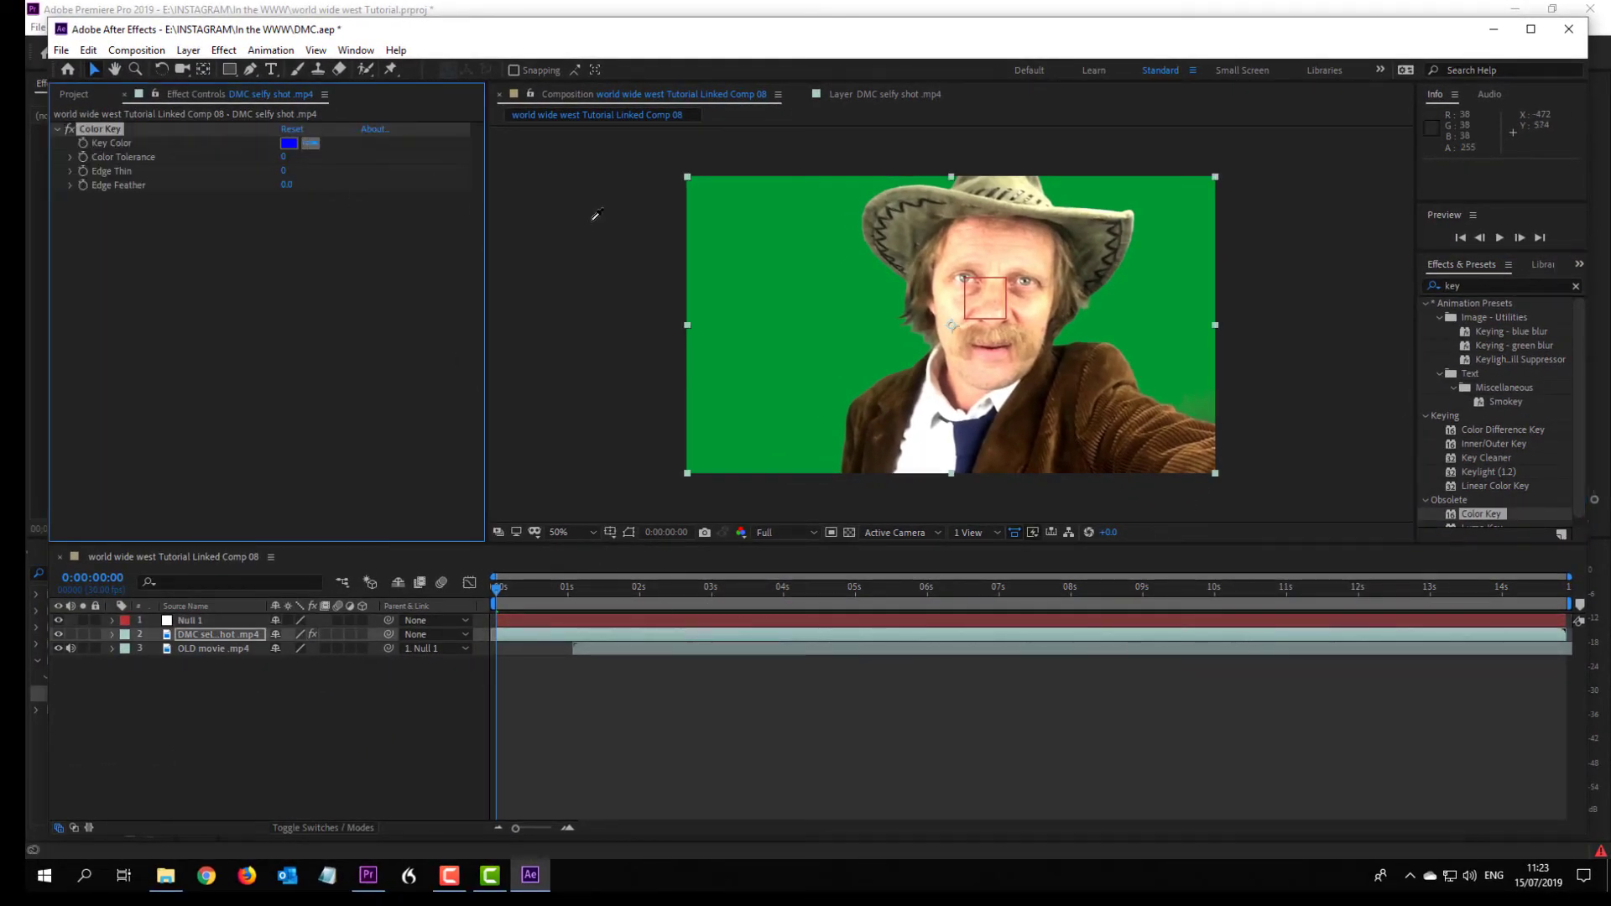
click(722, 289)
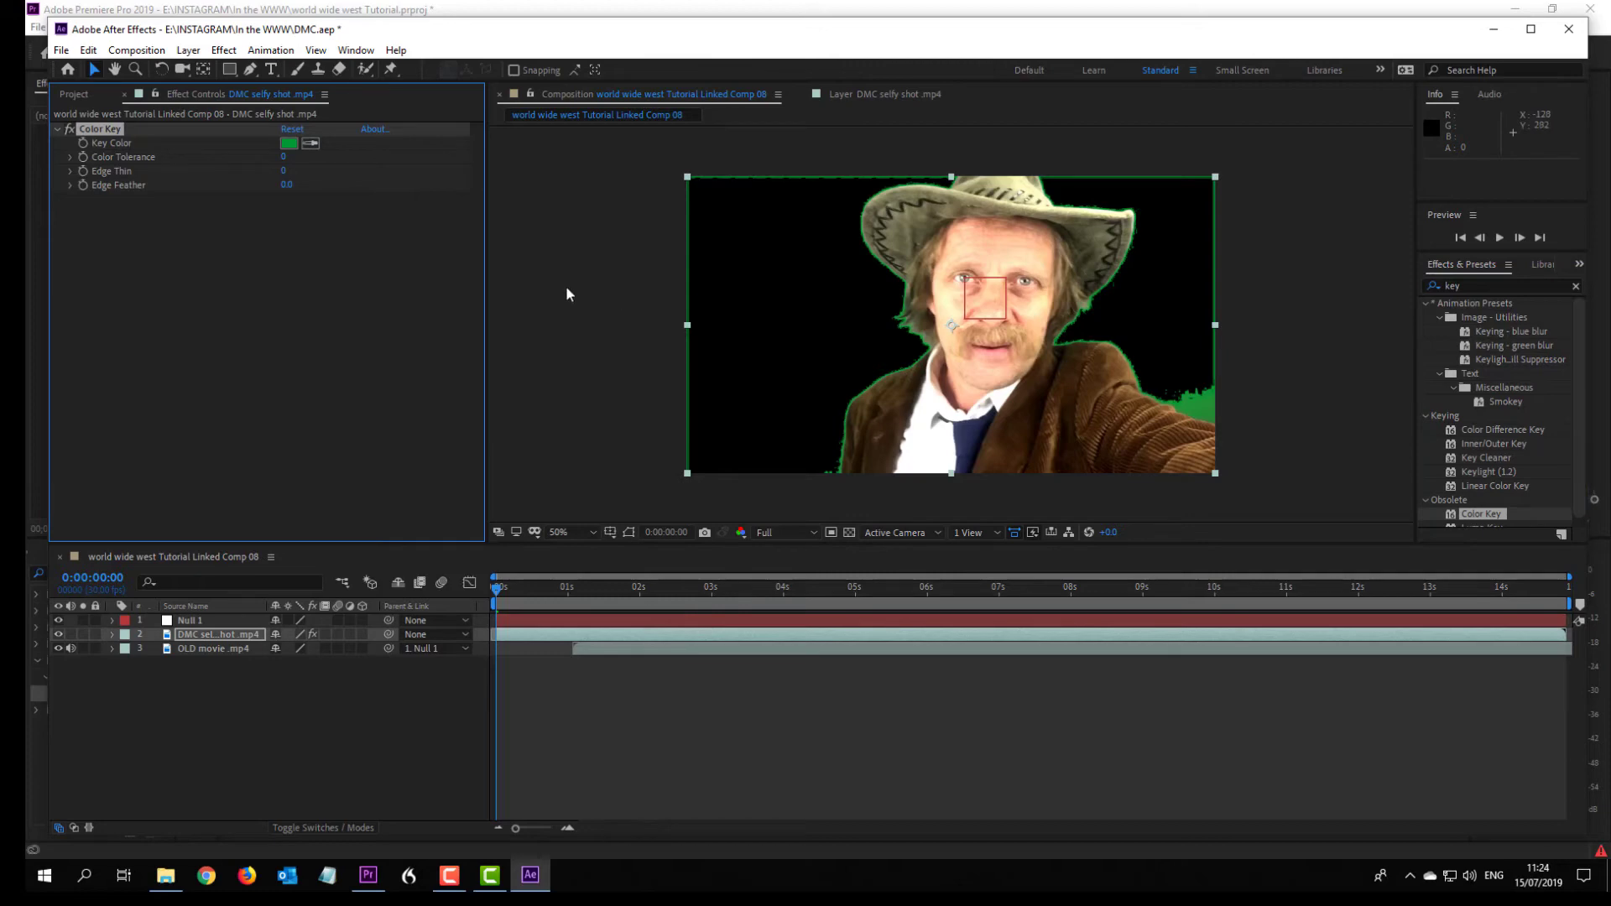
click(291, 155)
drag(285, 158, 349, 156)
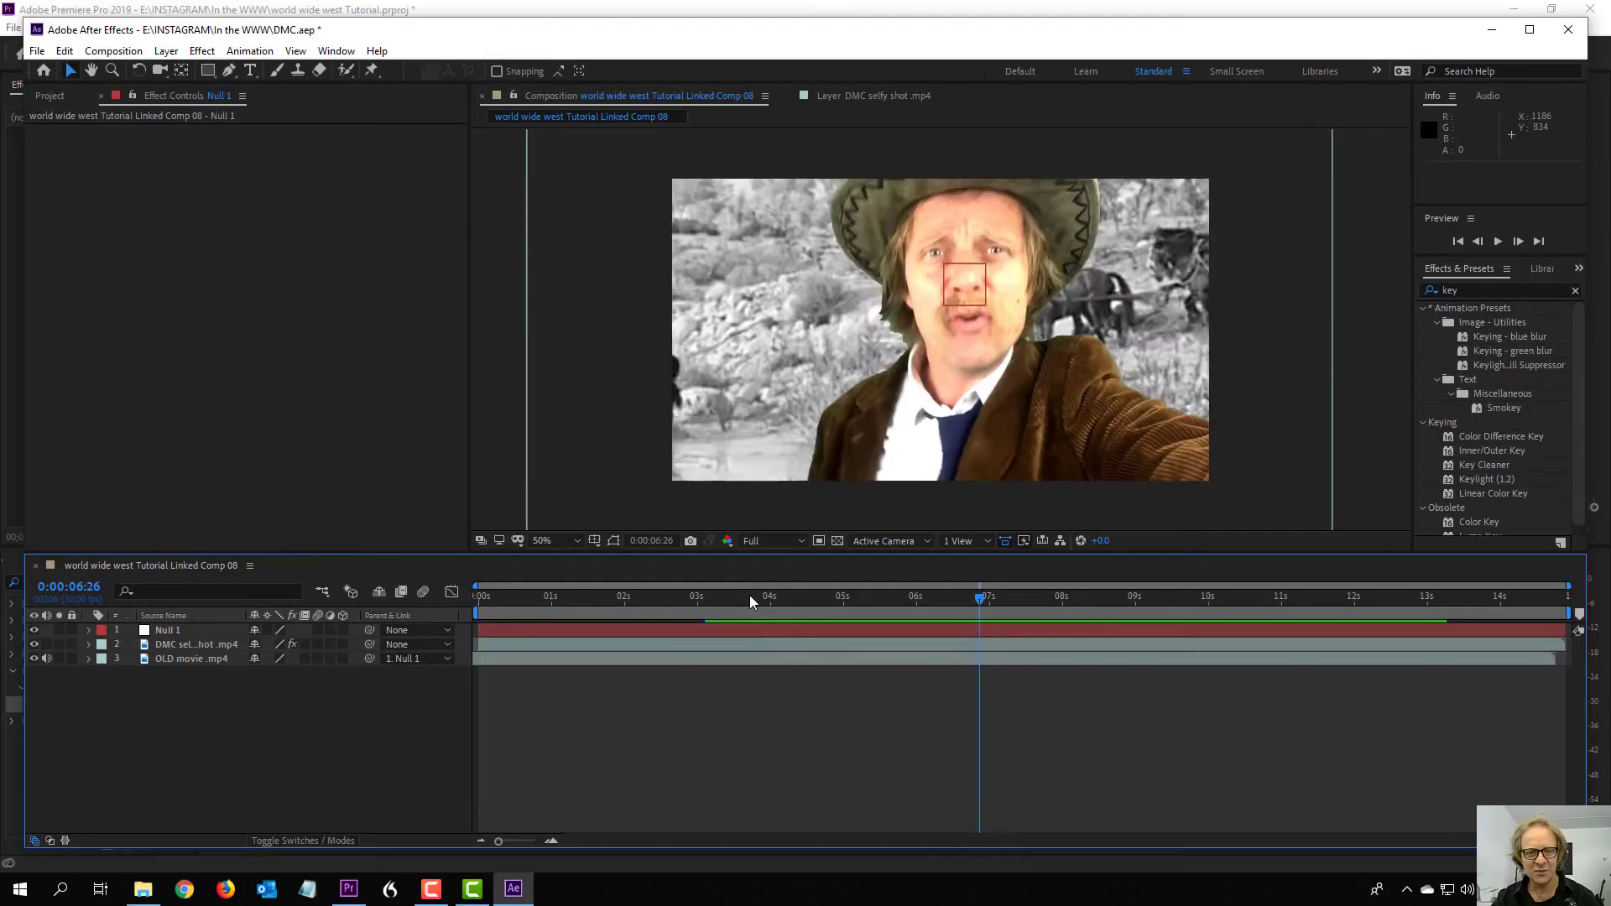
Search the effects for "black" and apply the Black & White effect to the DMC selfy shot layer.
drag(777, 596, 973, 601)
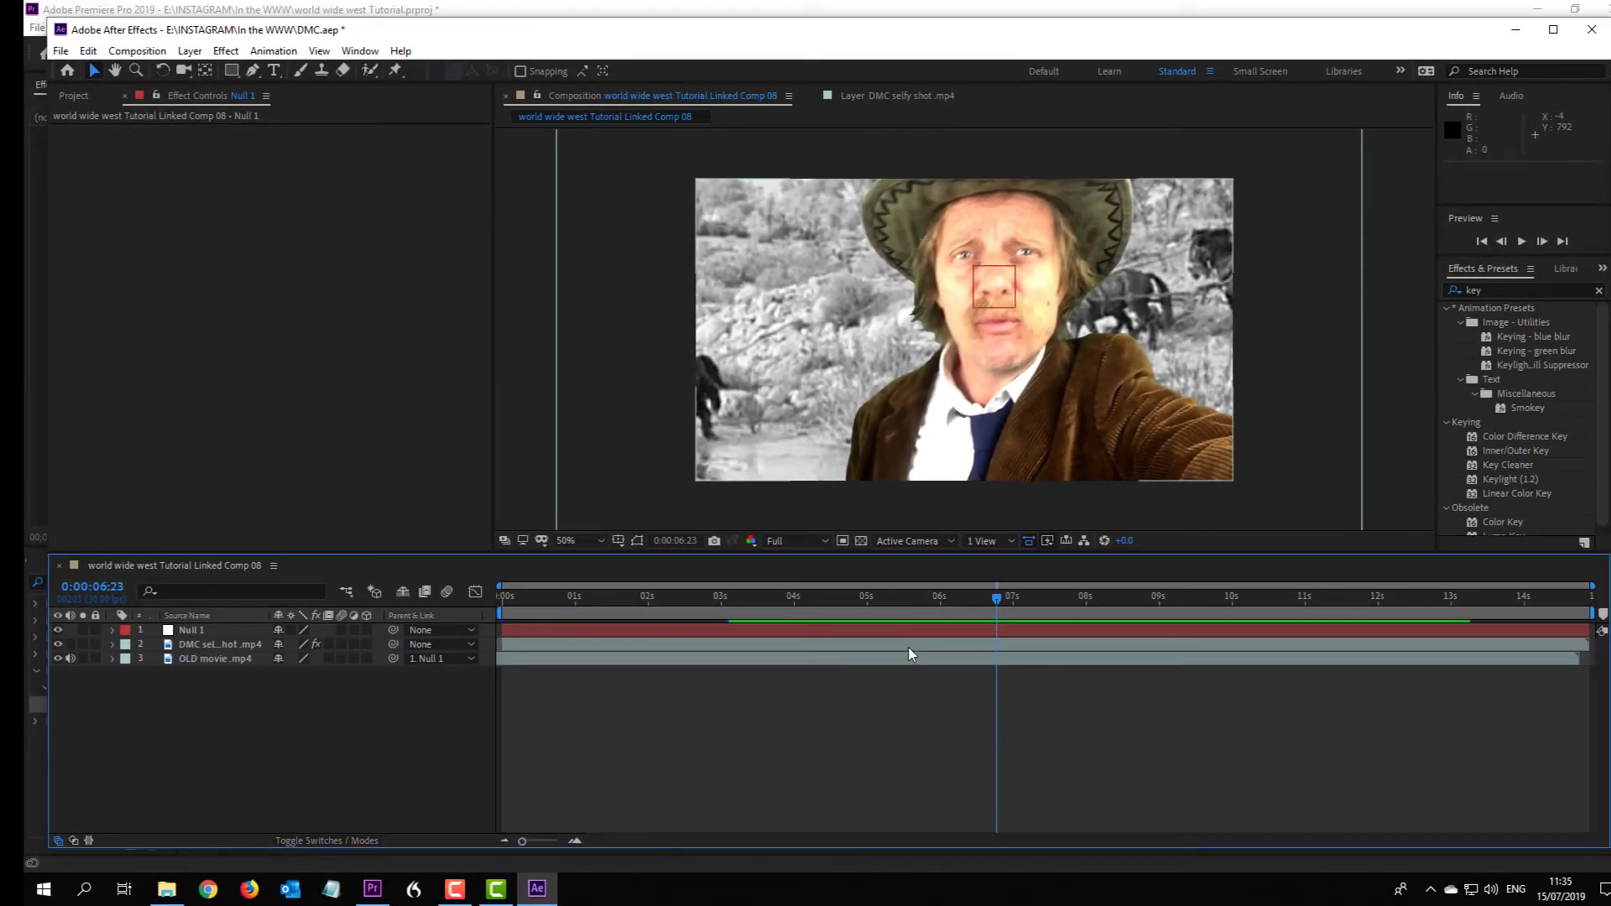
click(1495, 290)
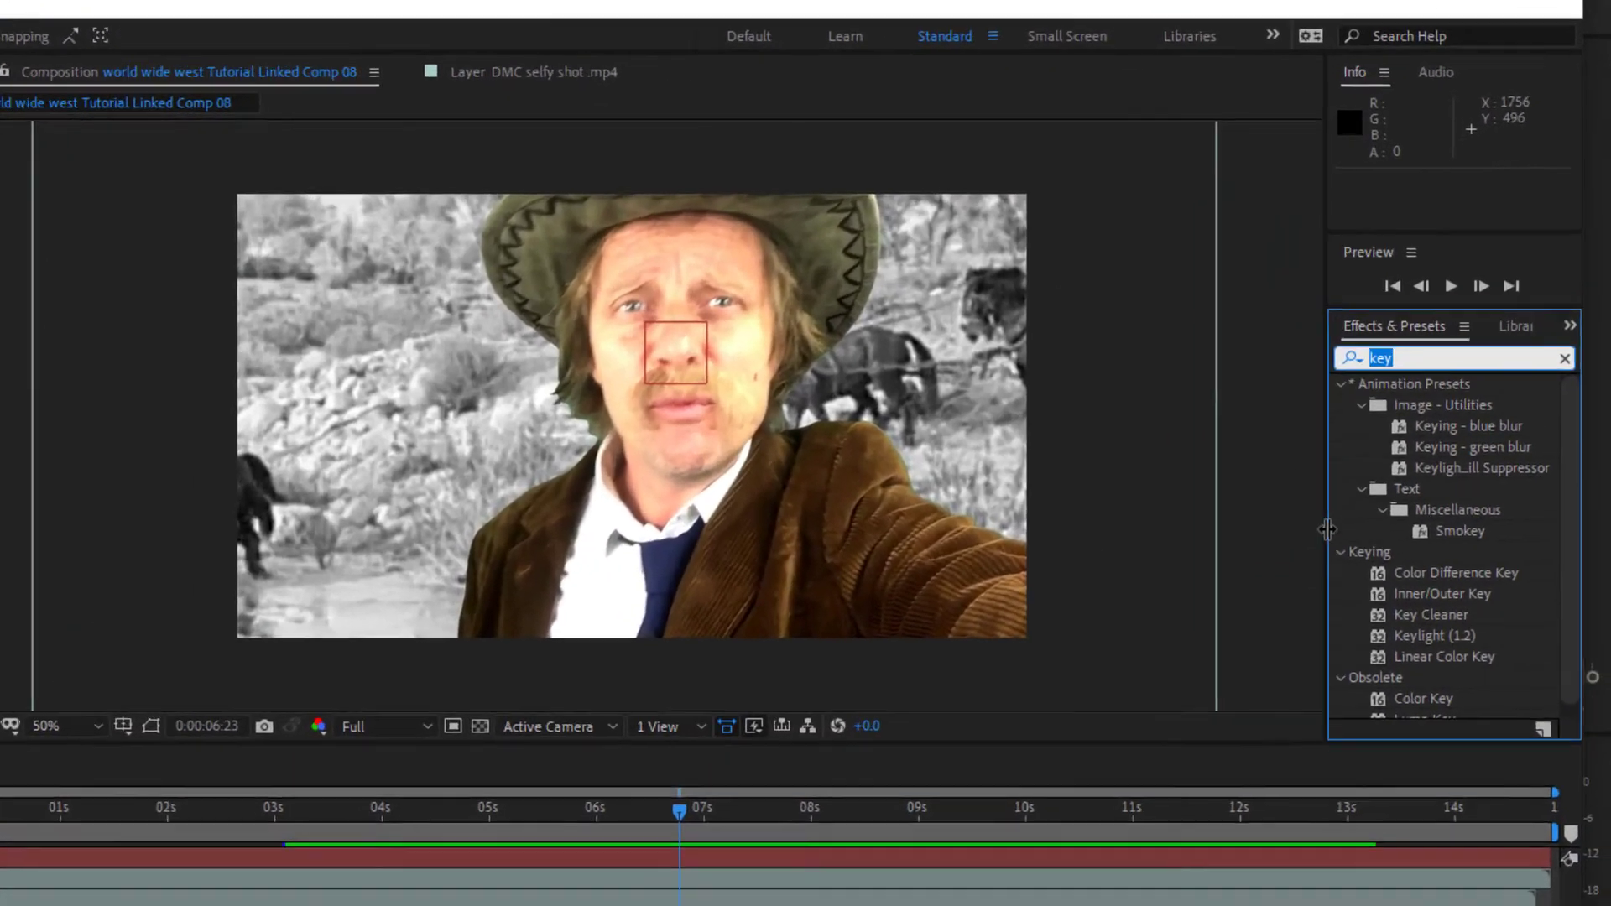
text(b)
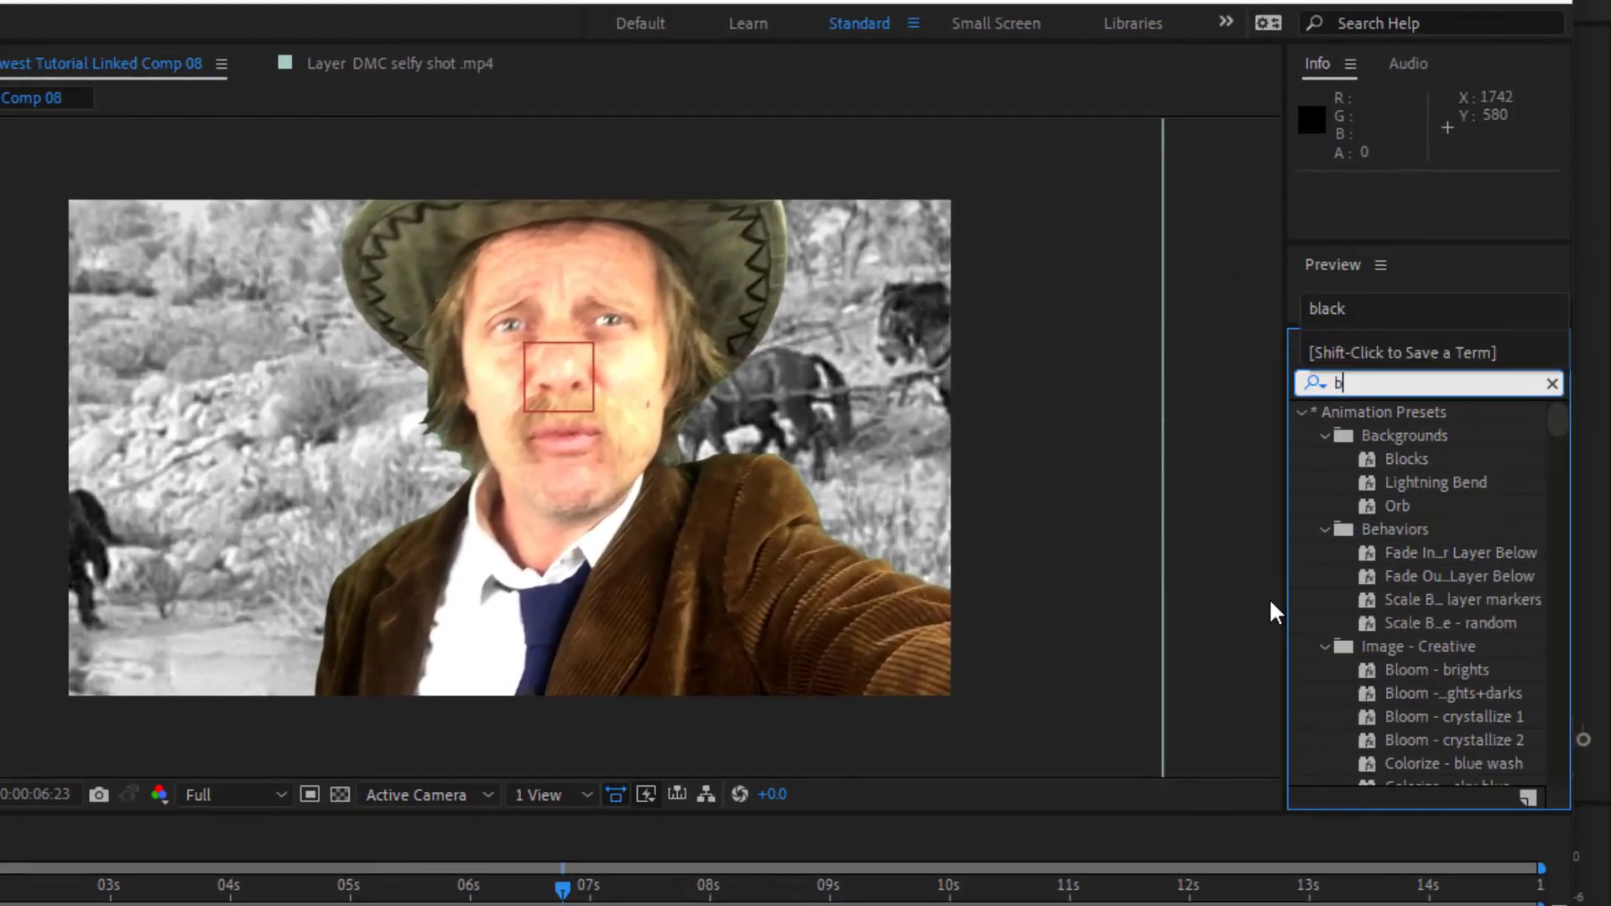
text(lack)
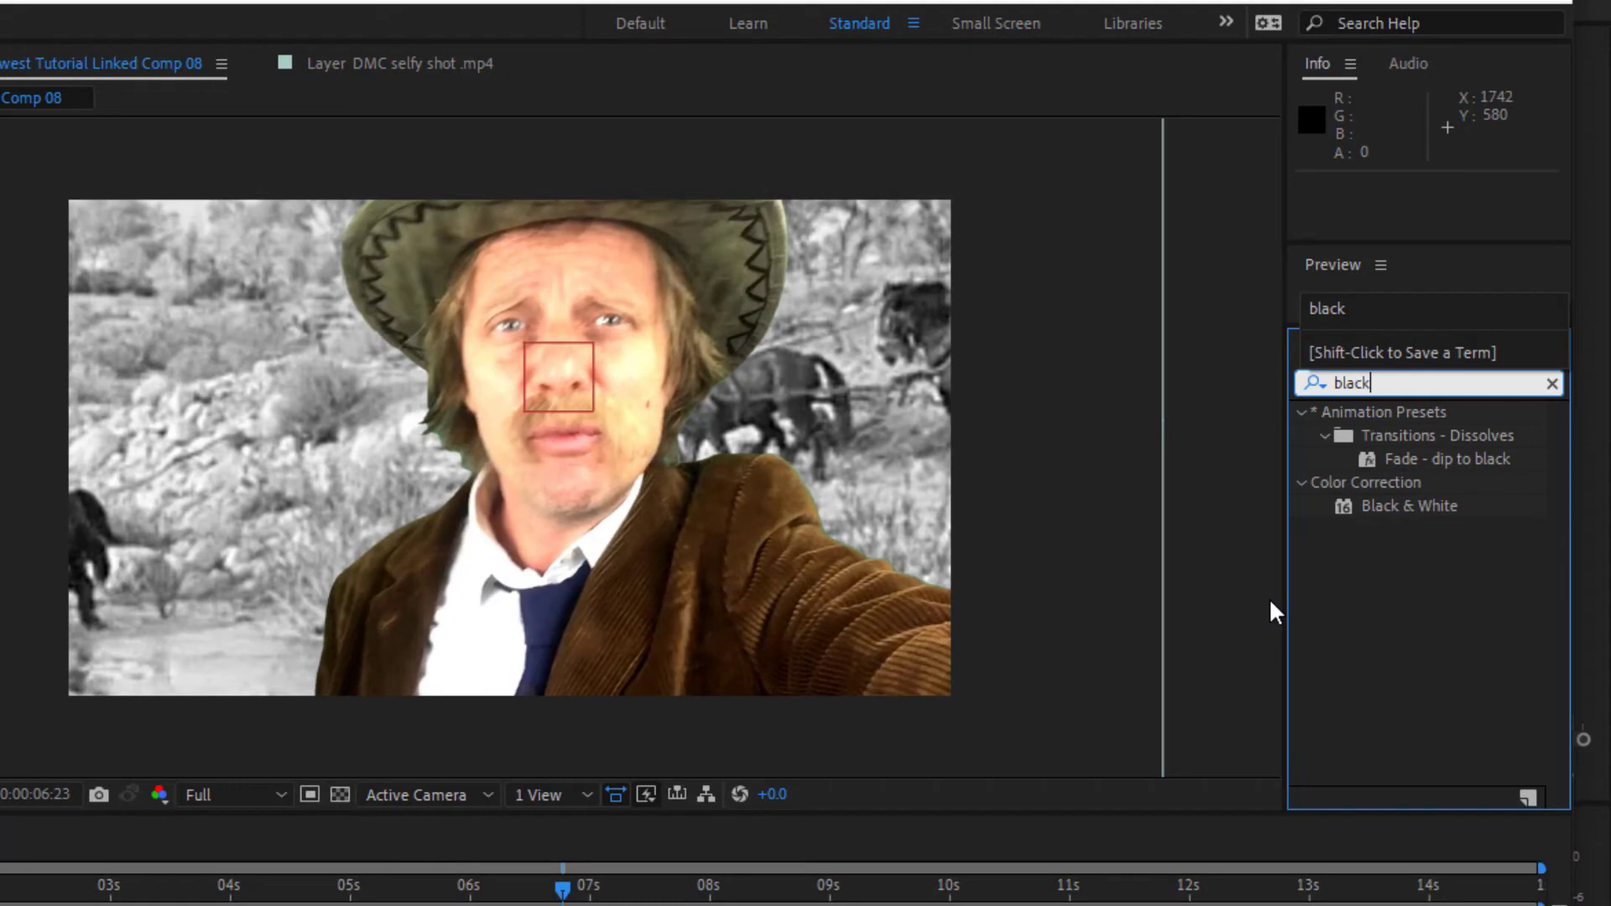
drag(1455, 502, 510, 449)
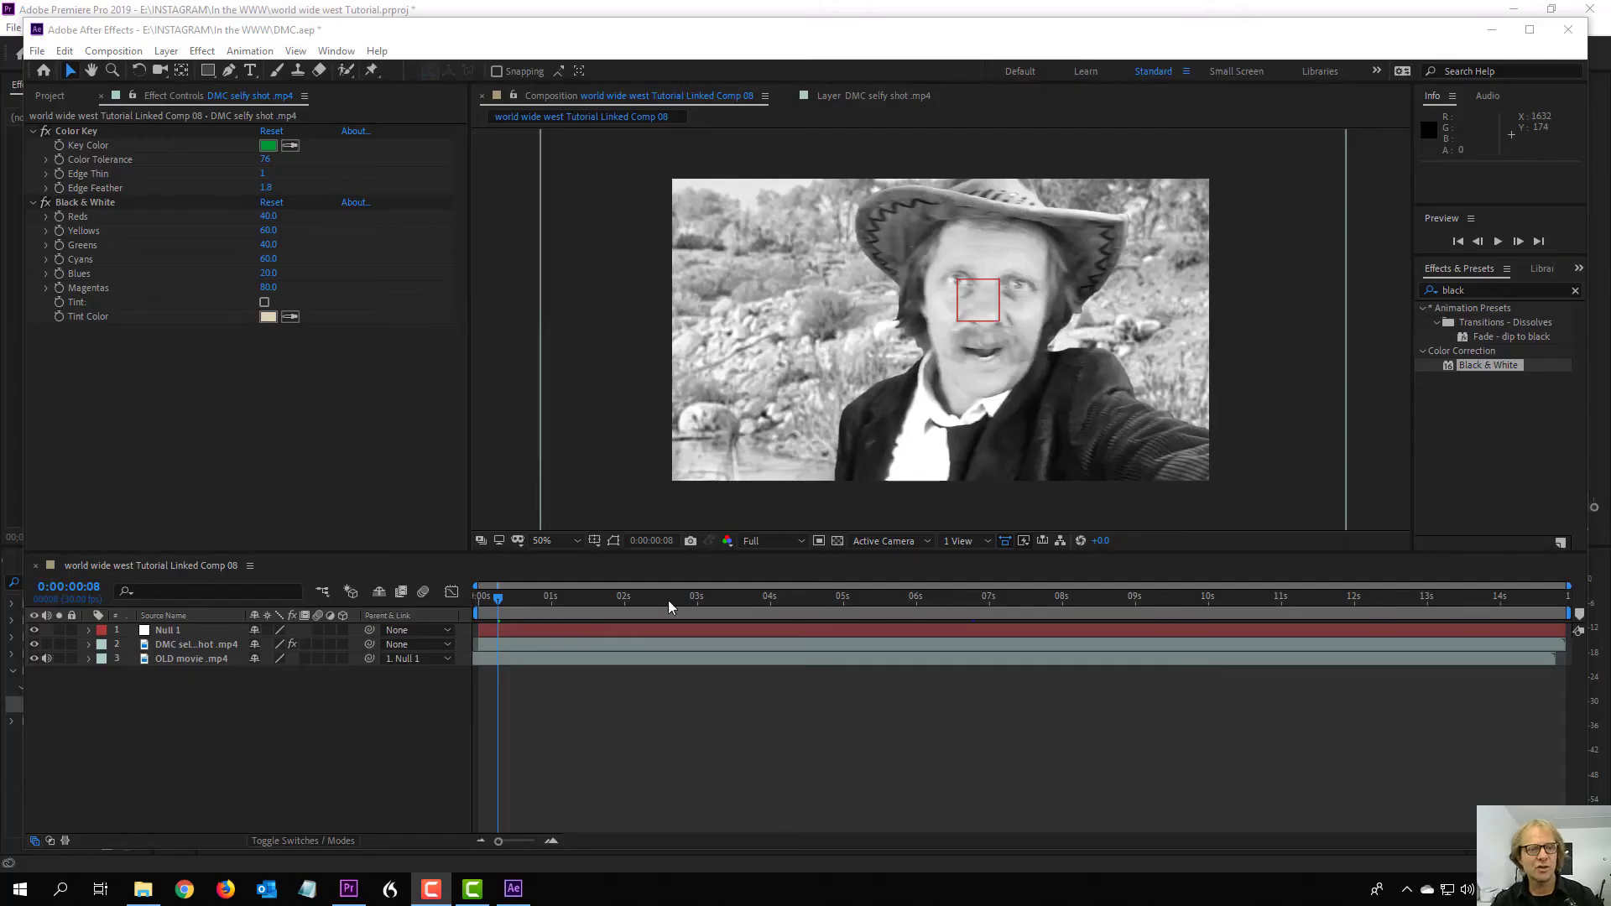
Save the After Effects project DMC.aep.
click(138, 407)
click(37, 50)
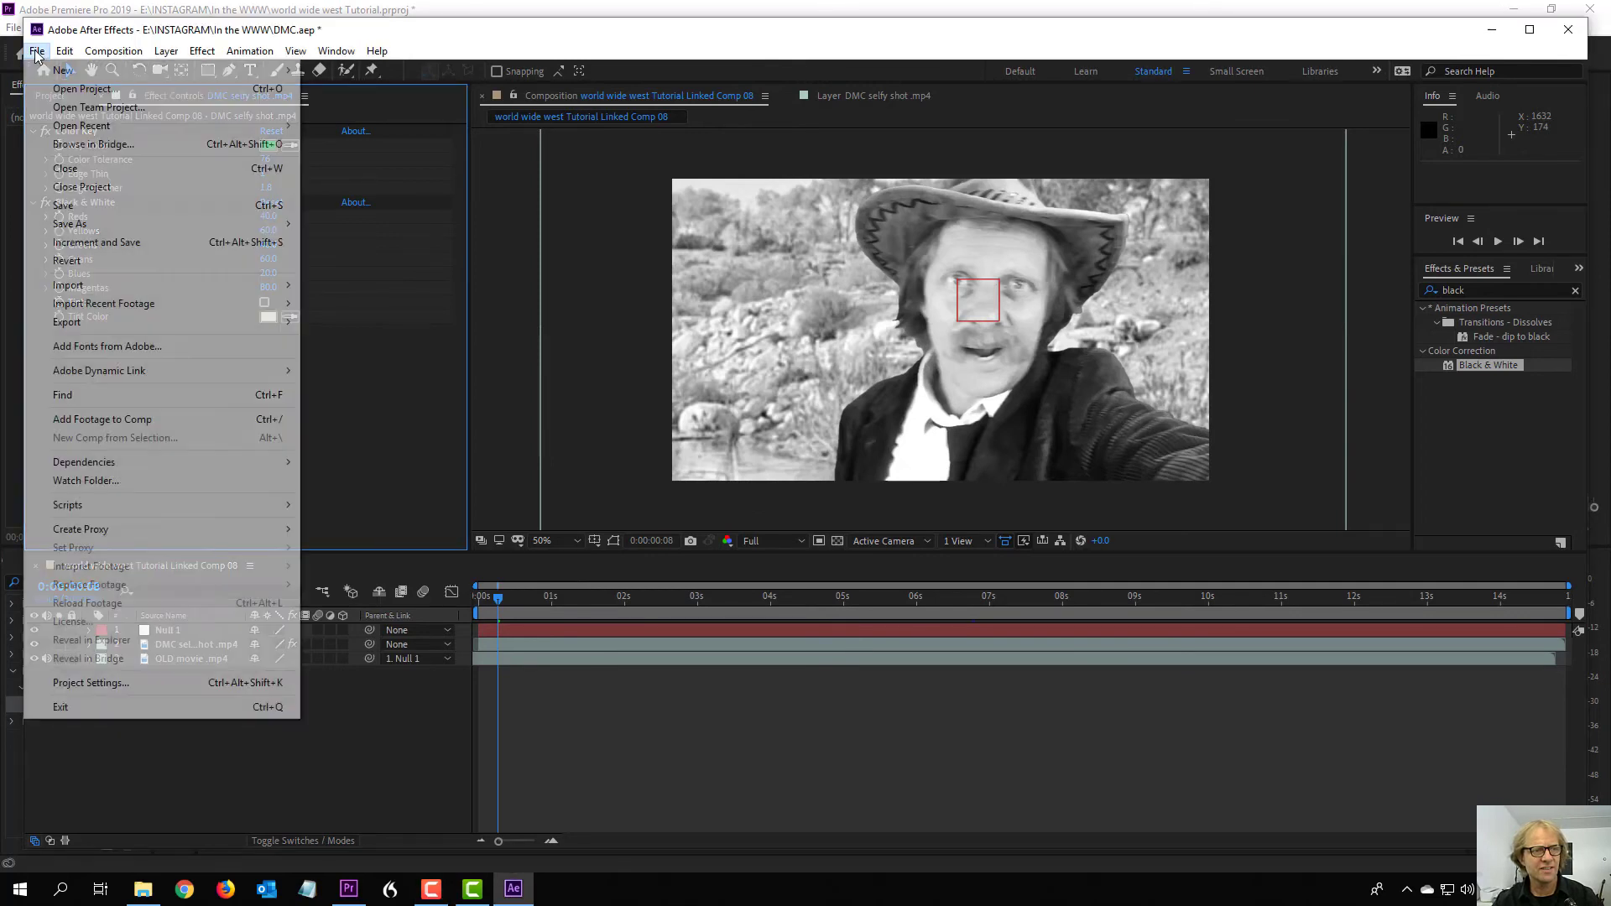
click(84, 207)
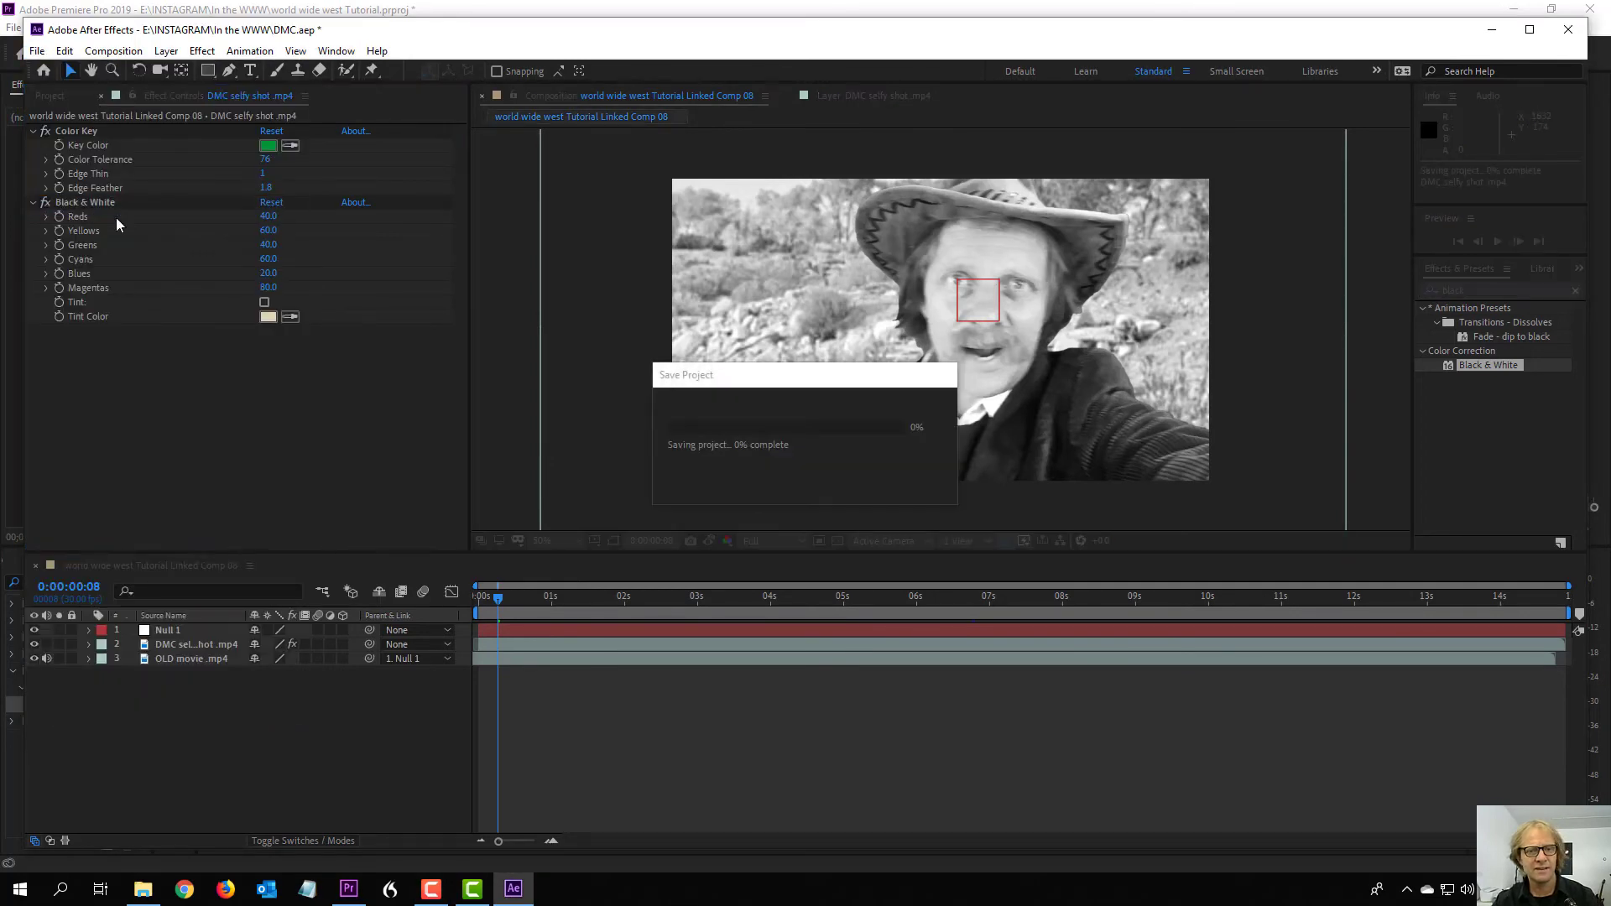
Switch to Premiere Pro and select the linked After Effects comp clip on the Video 2 track.
click(1498, 32)
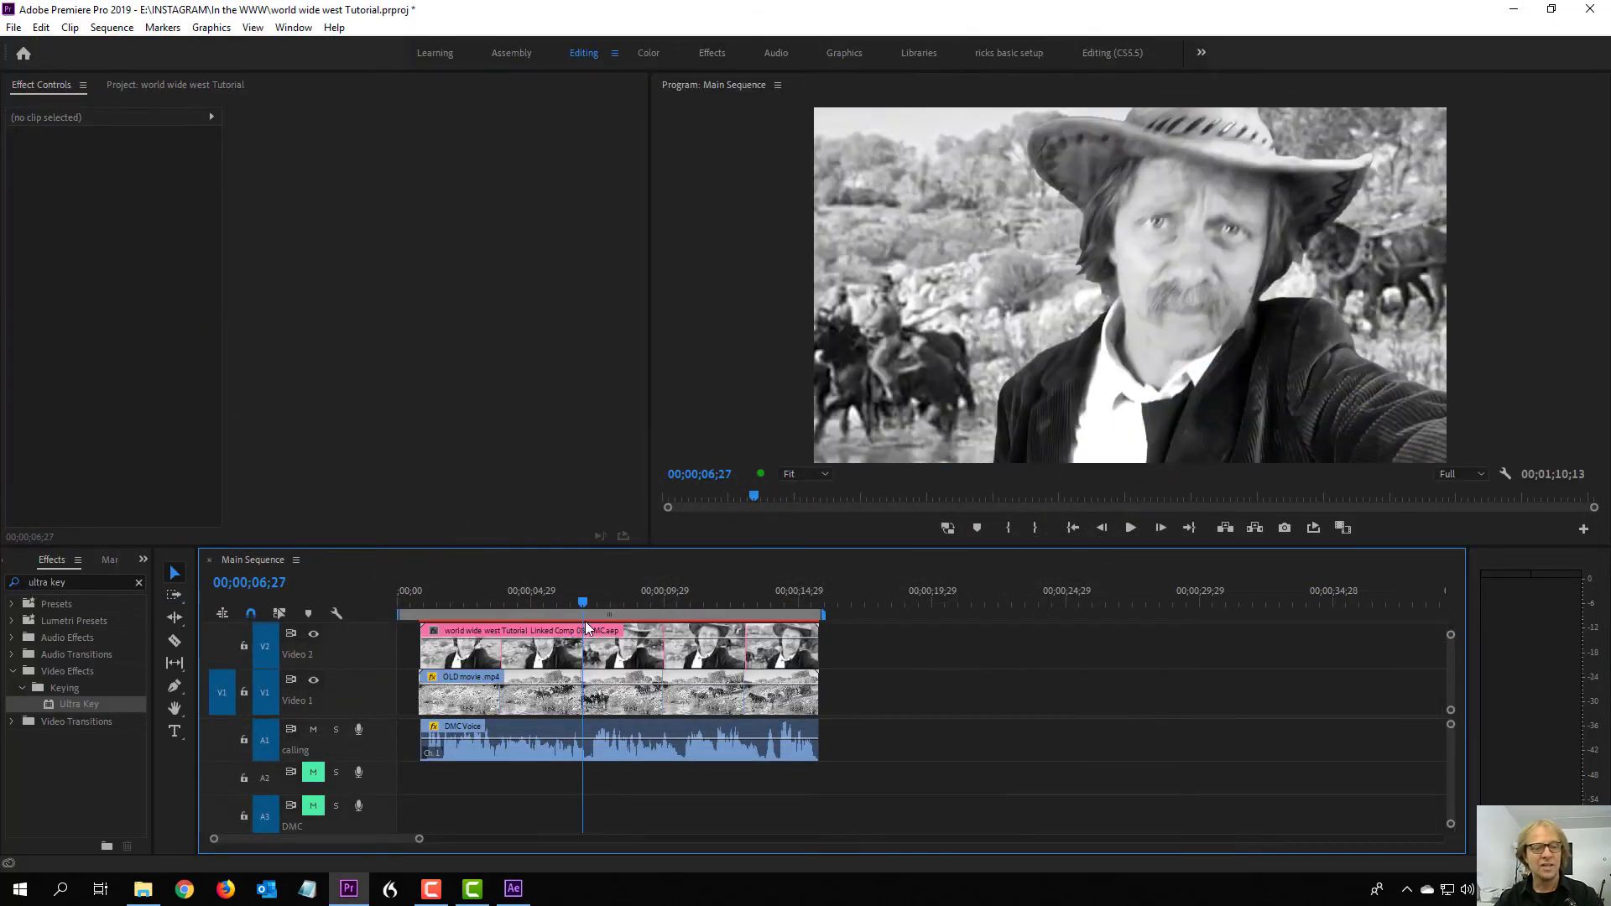
click(615, 646)
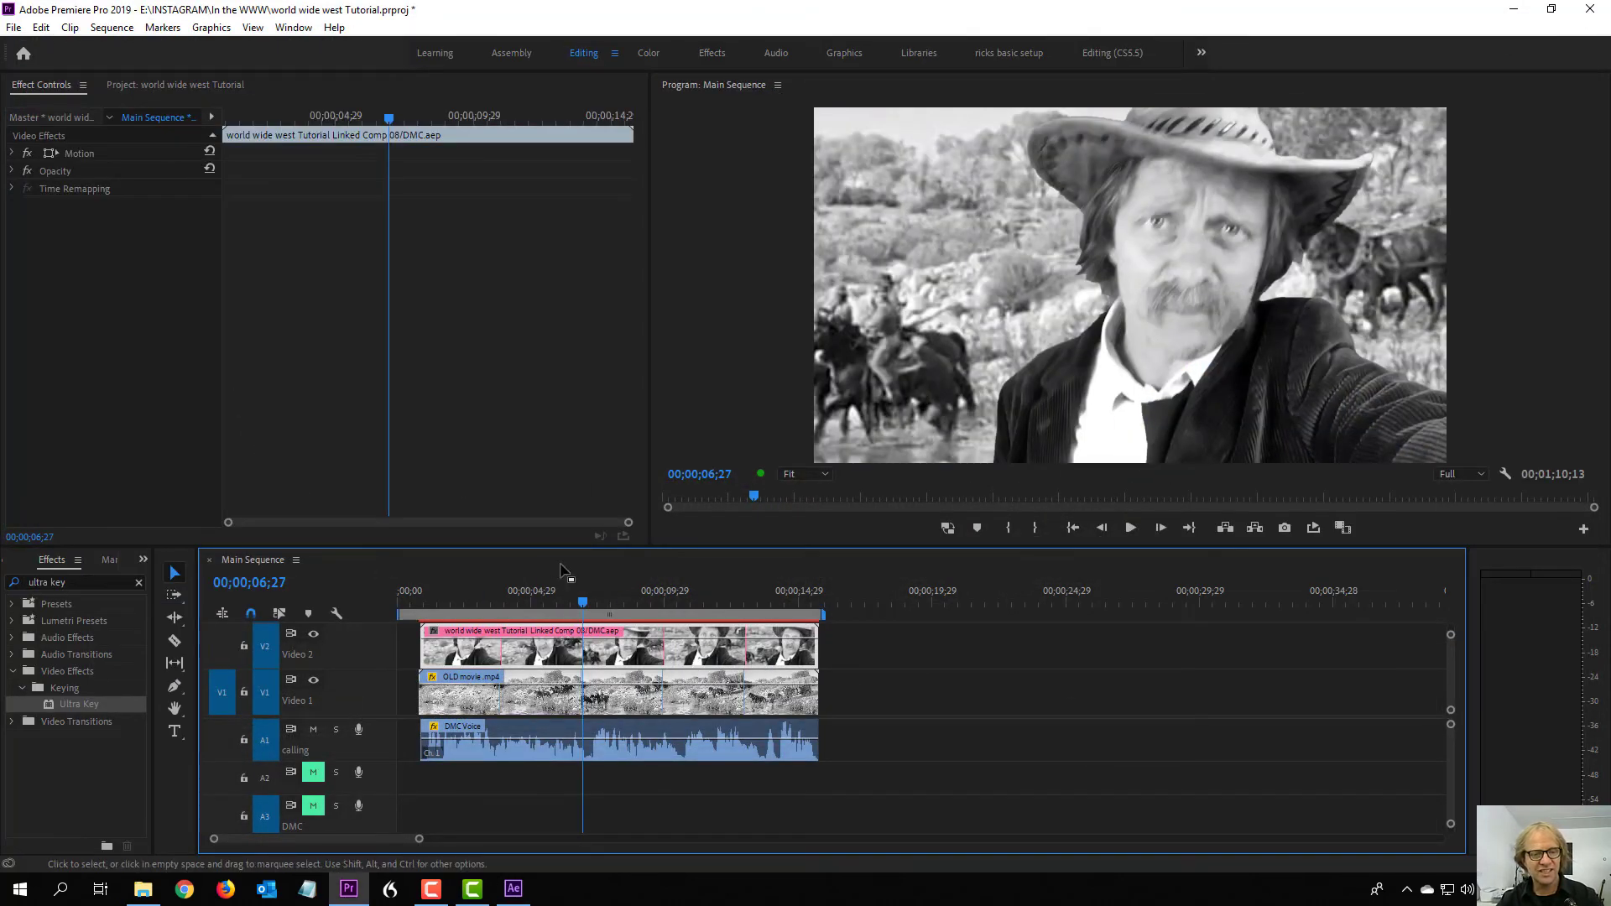